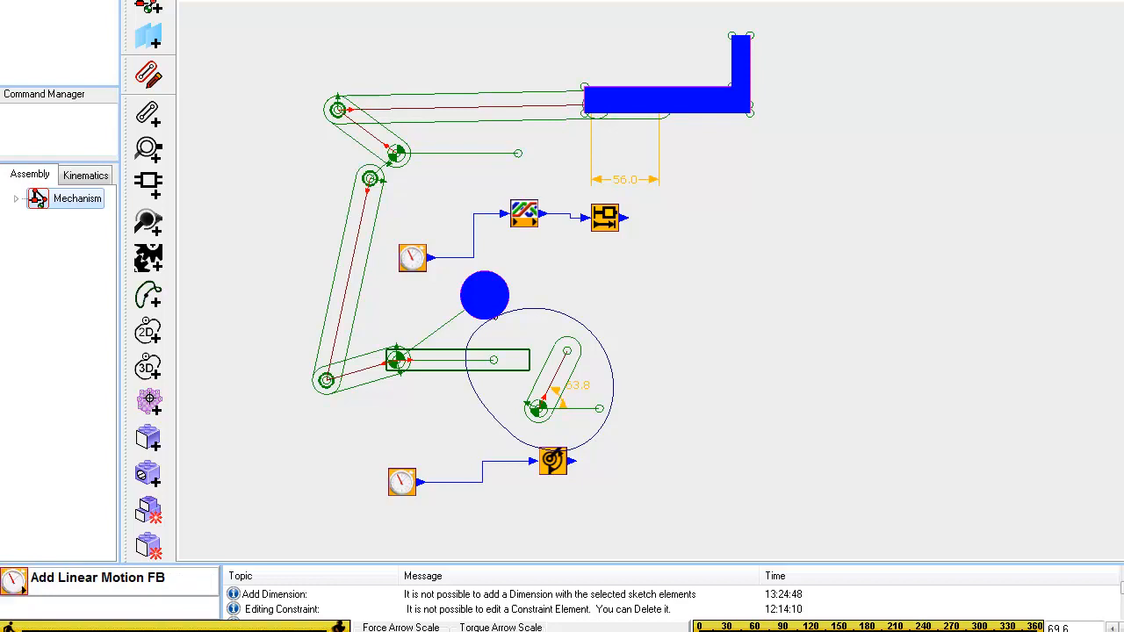
- Switch the shaded solids on the slider and cam follower to outline display and cycle the mechanism
mouse_move(808, 56)
mouse_down()
mouse_move(743, 76)
mouse_move(720, 62)
mouse_move(770, 56)
mouse_up()
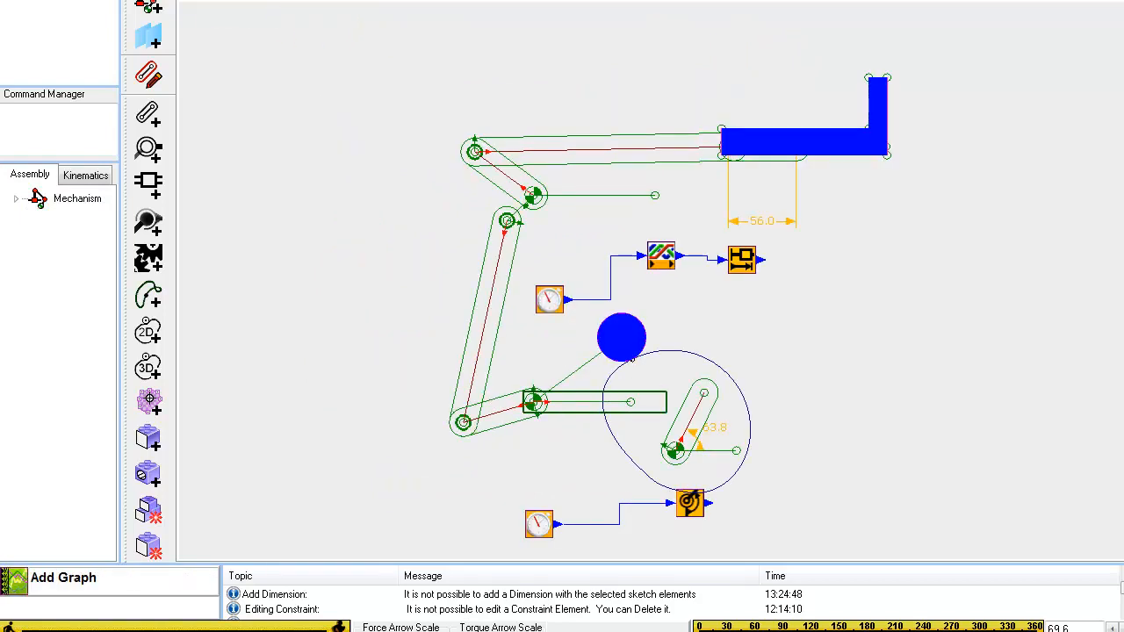
click(702, 0)
click(828, 149)
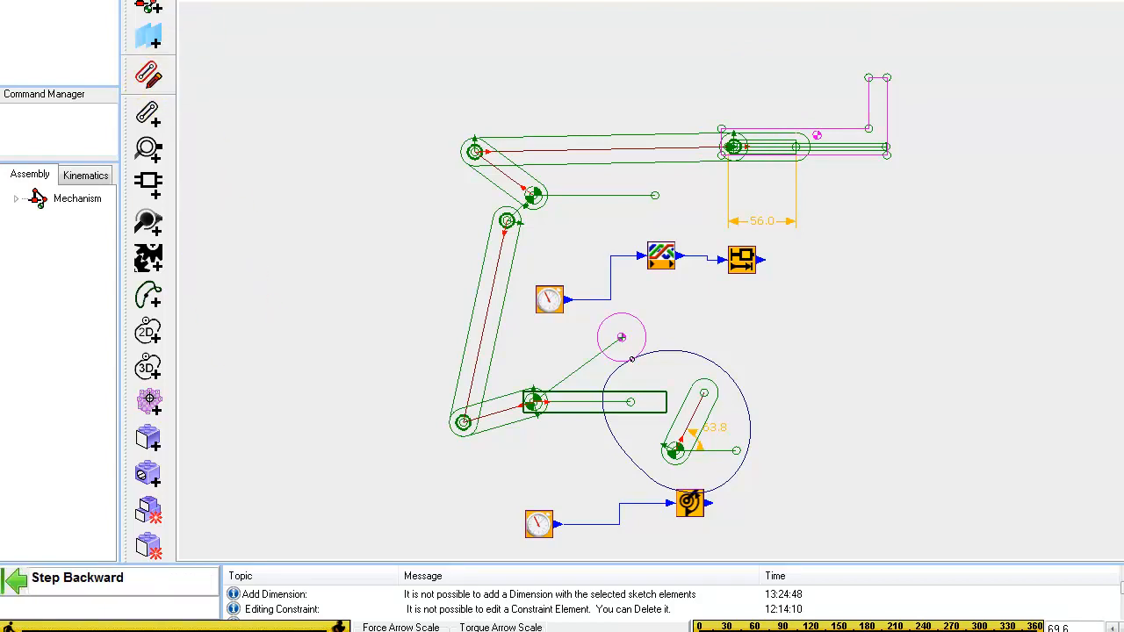
key(alt+c)
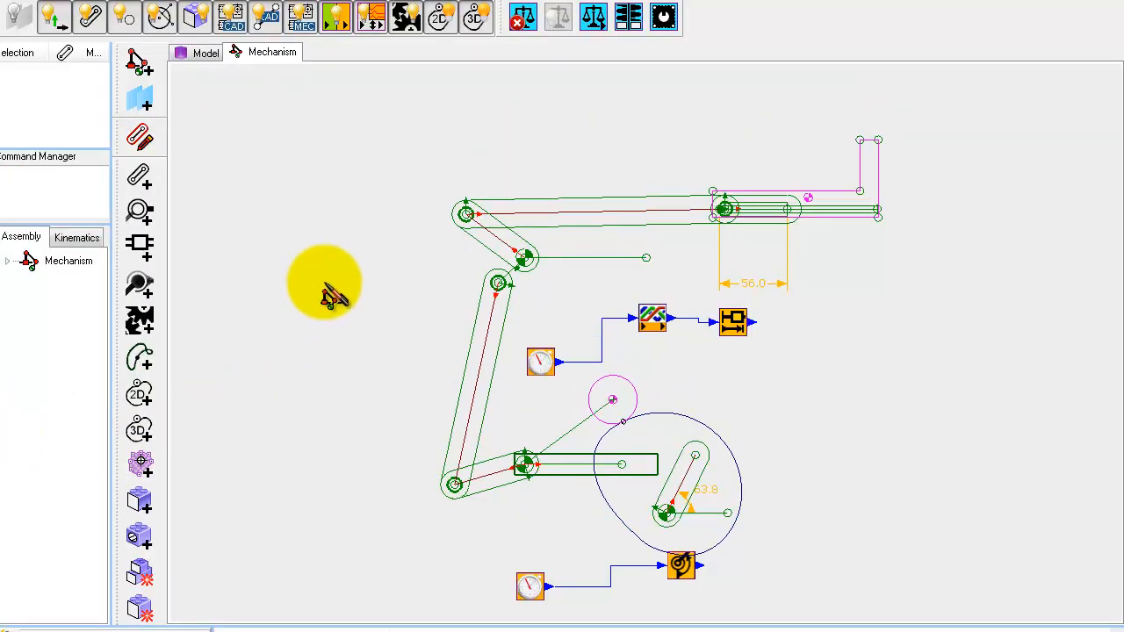
- Enable the force calculation with force vectors displayed on the mechanism, and adjust the force arrow scale
click(524, 25)
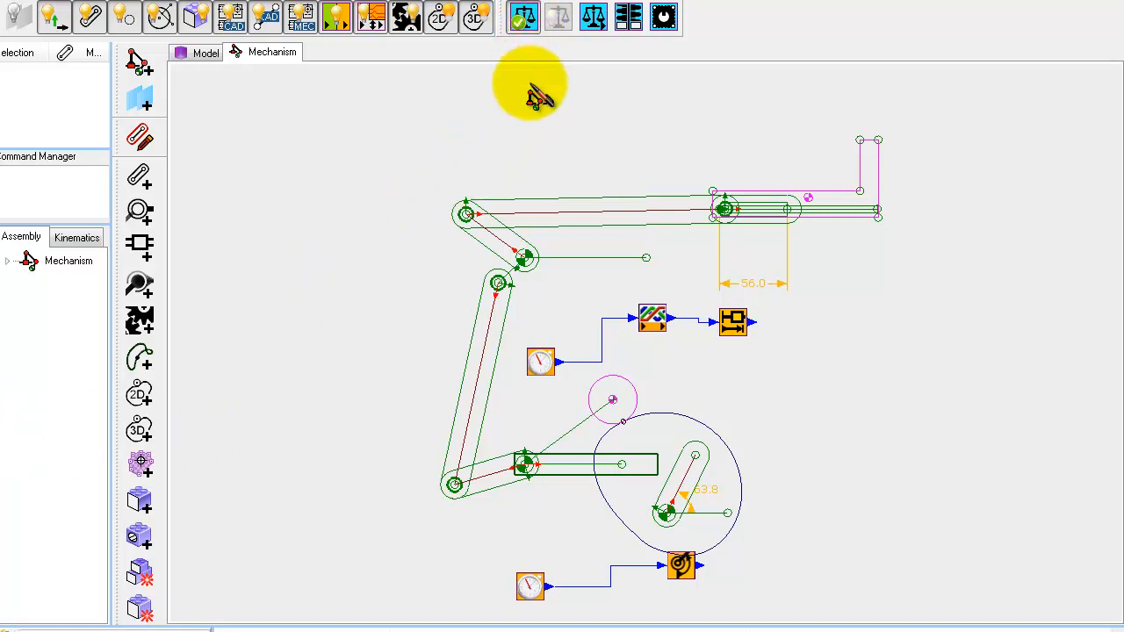
click(559, 19)
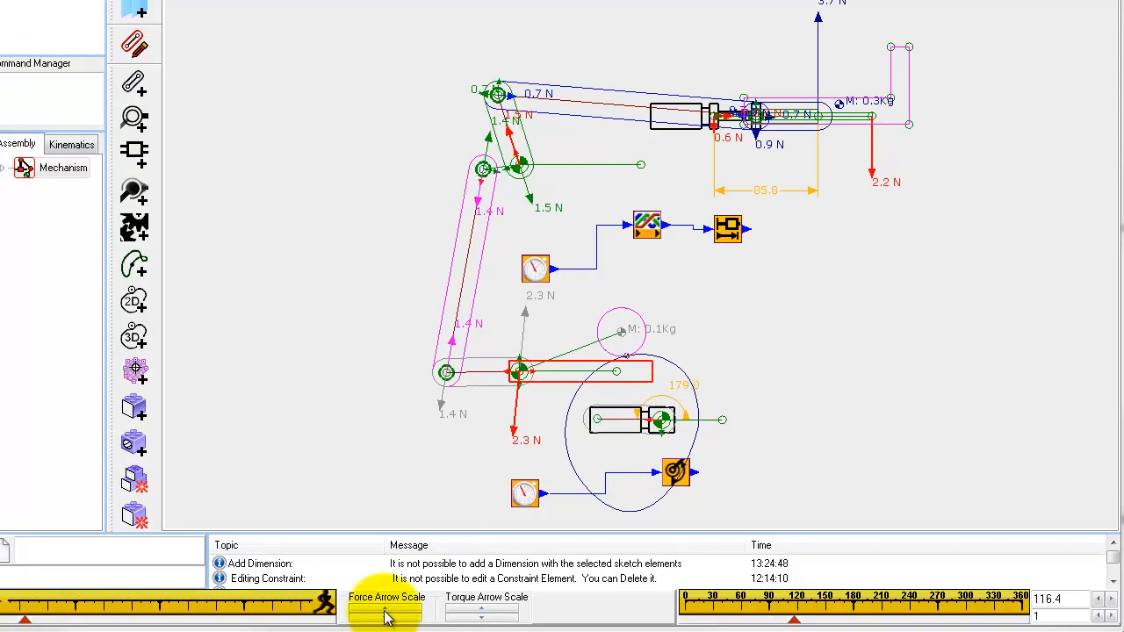
click(385, 609)
click(384, 617)
click(383, 617)
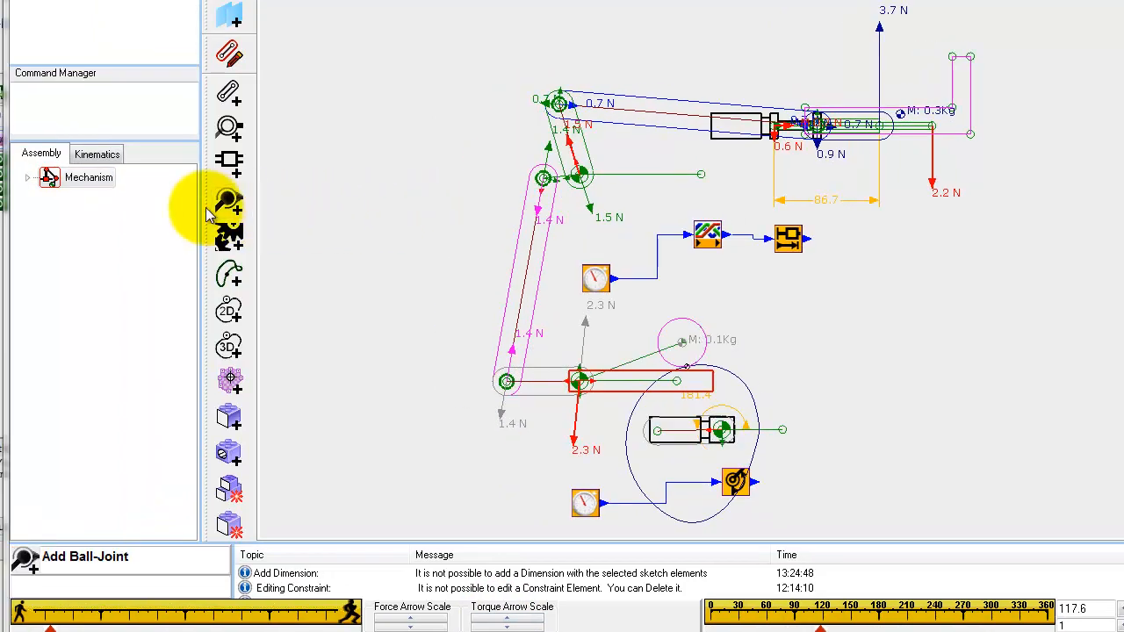
- Highlight each of the two kinematic chains in turn to examine which parts and motors belong to it
click(99, 155)
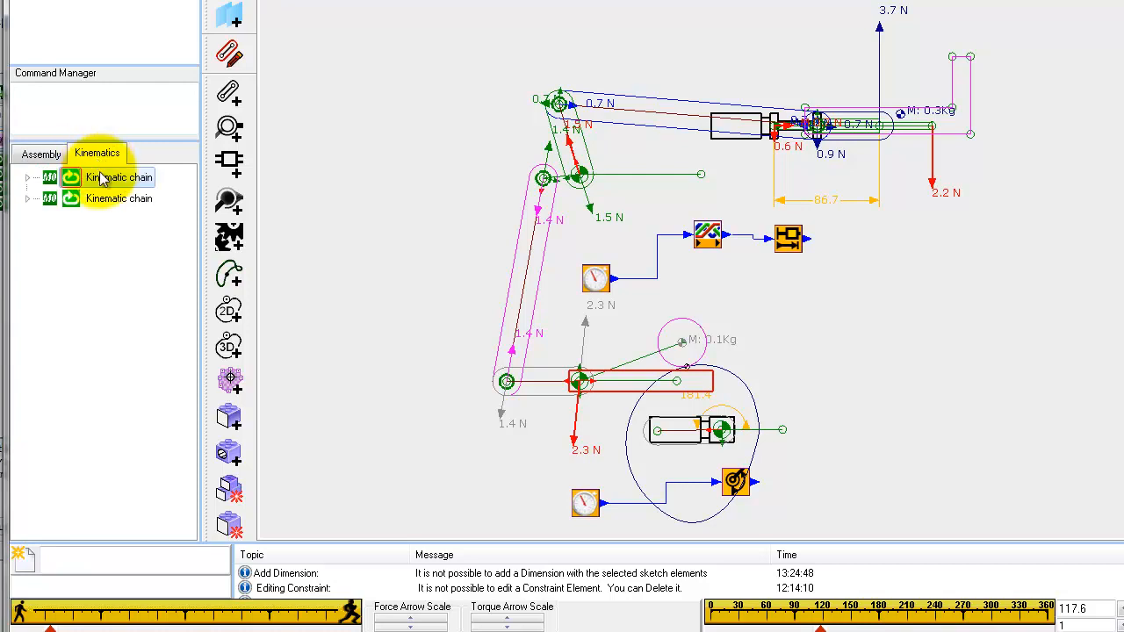
click(100, 203)
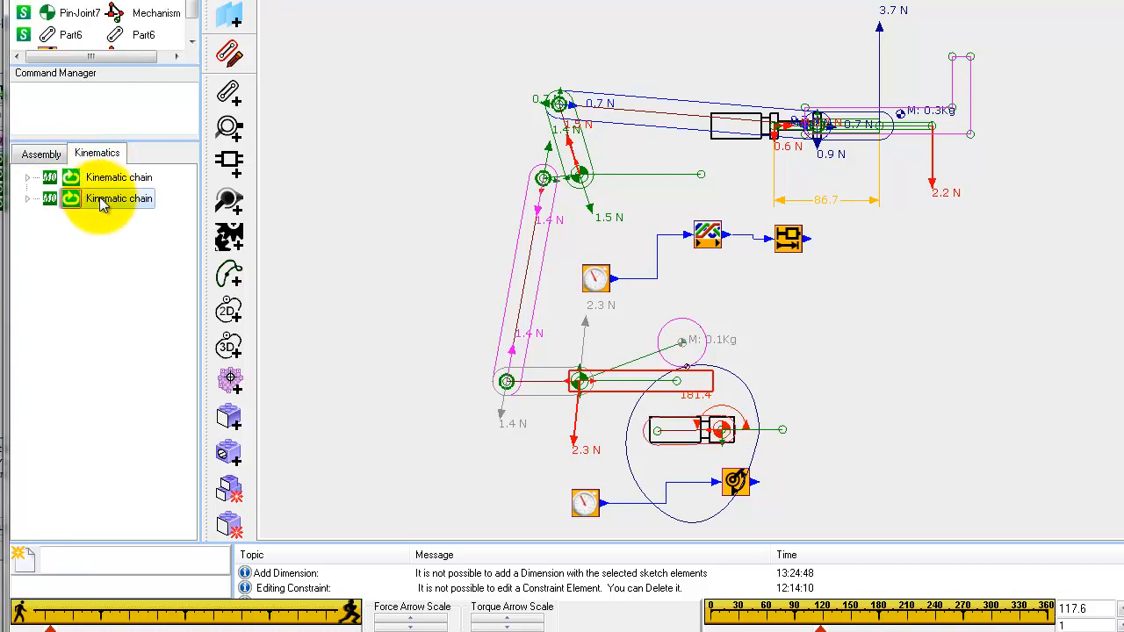
click(101, 179)
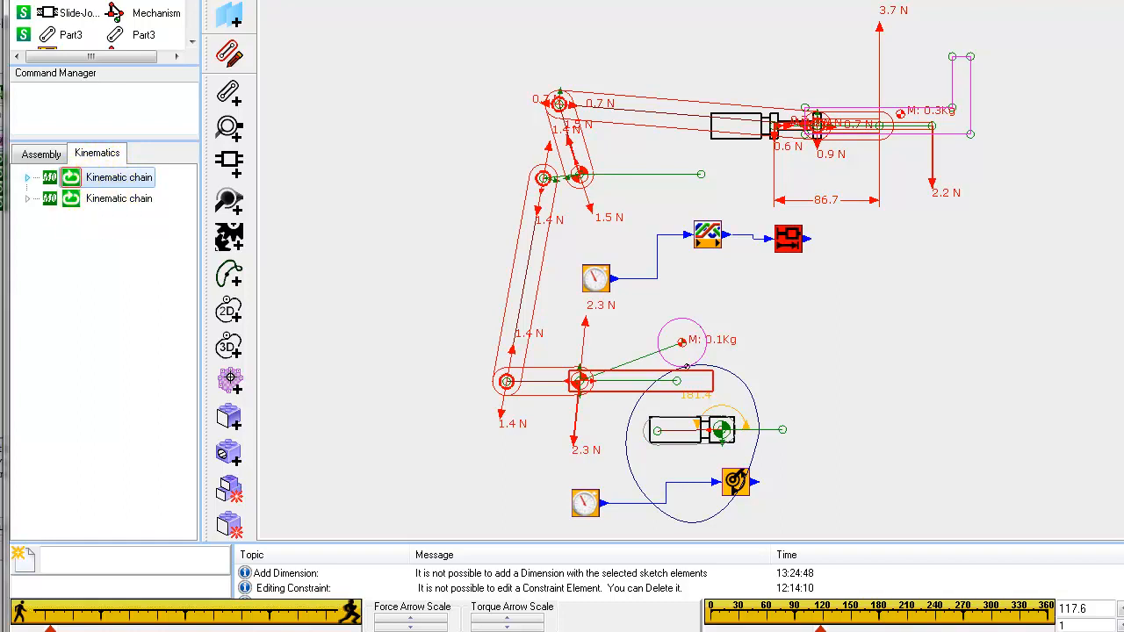
click(351, 153)
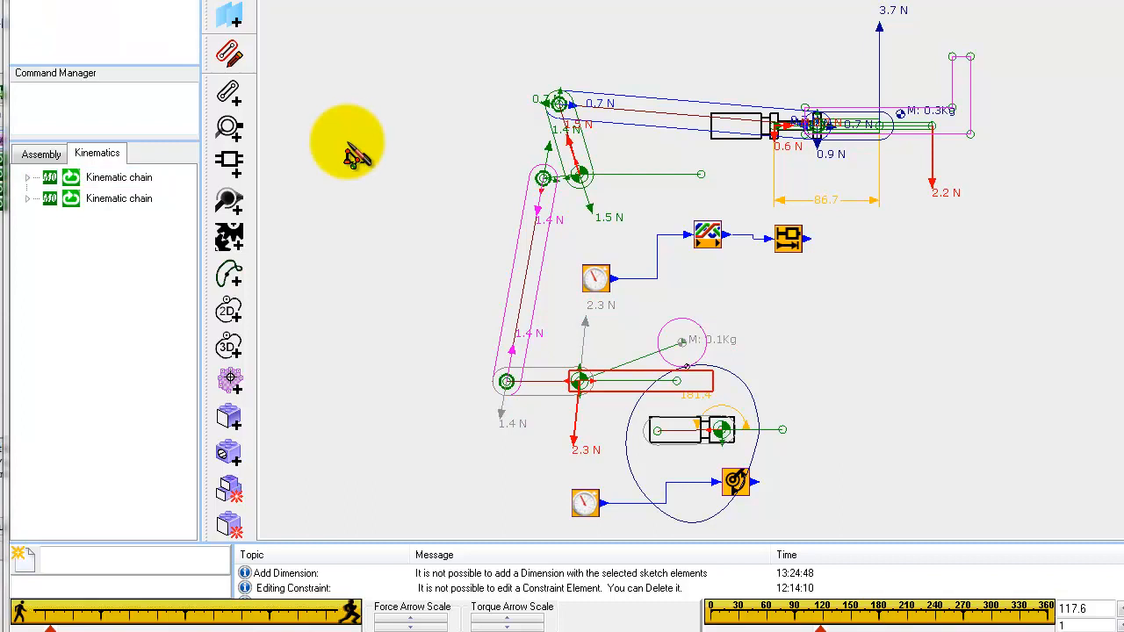
click(106, 199)
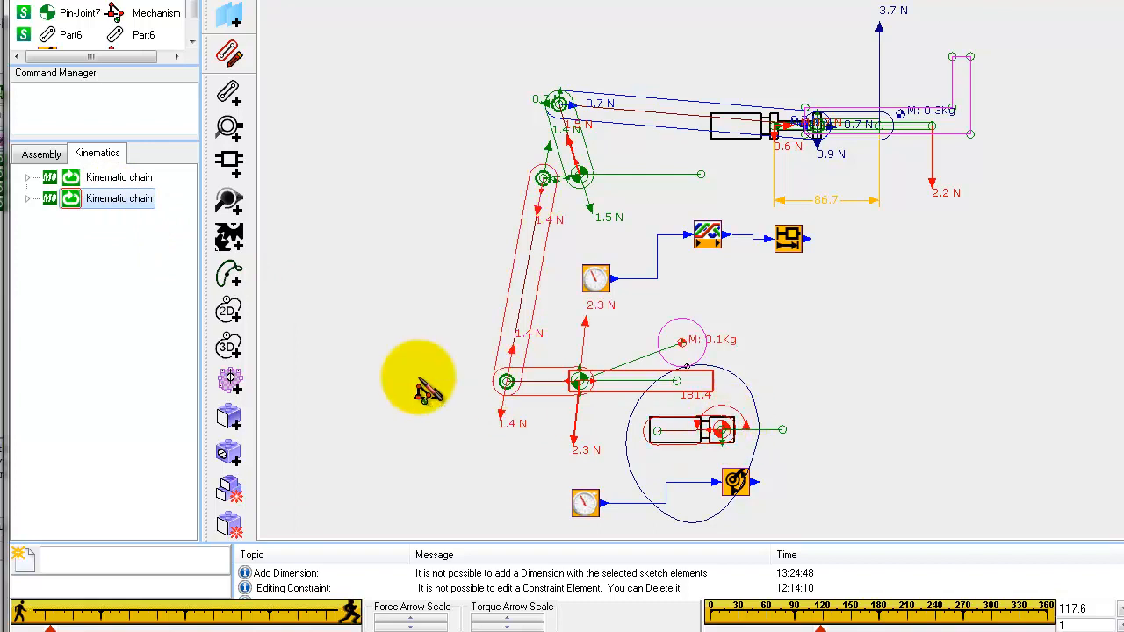
click(103, 180)
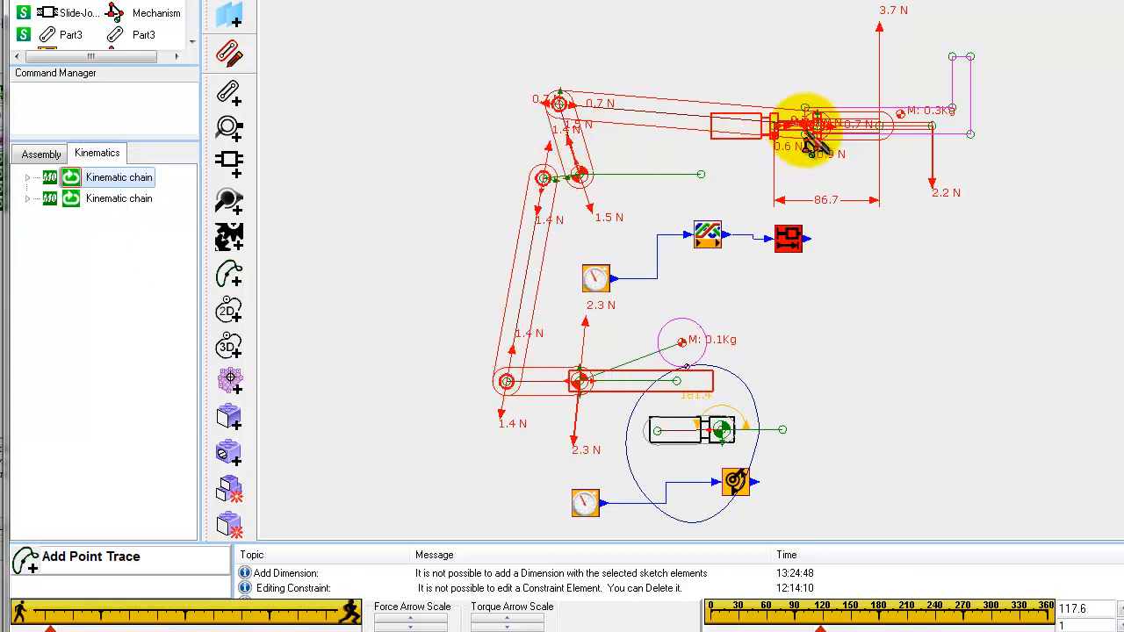
- Expand both kinematic chains, including the R-R-R dyads and the rocker, to examine their joints and parts, and cycle the mechanism
click(28, 178)
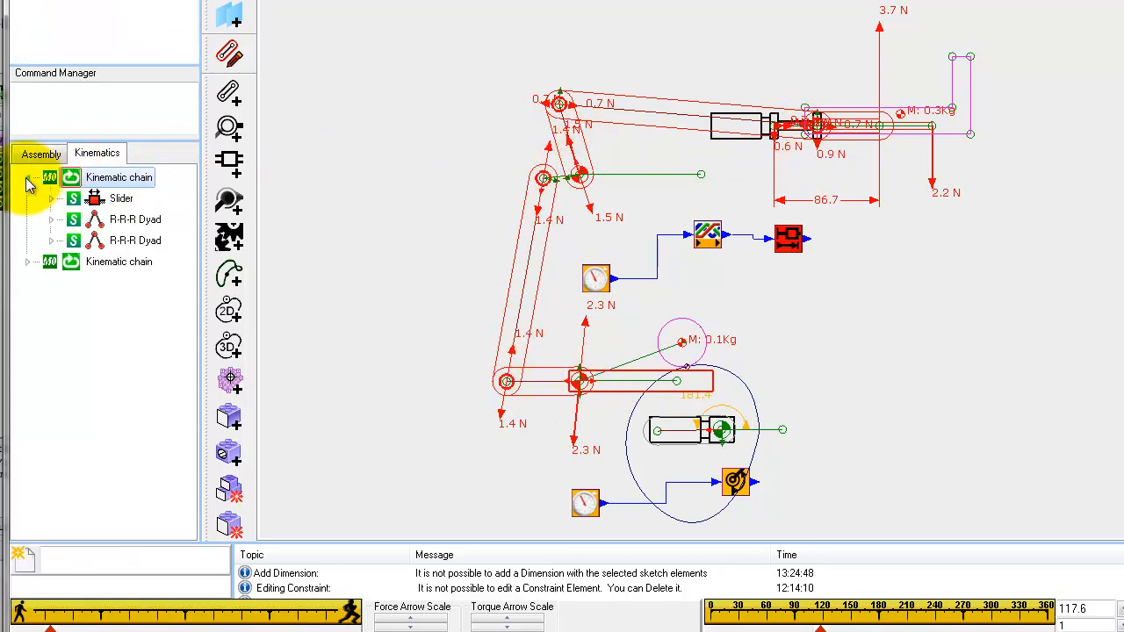
click(51, 220)
click(52, 346)
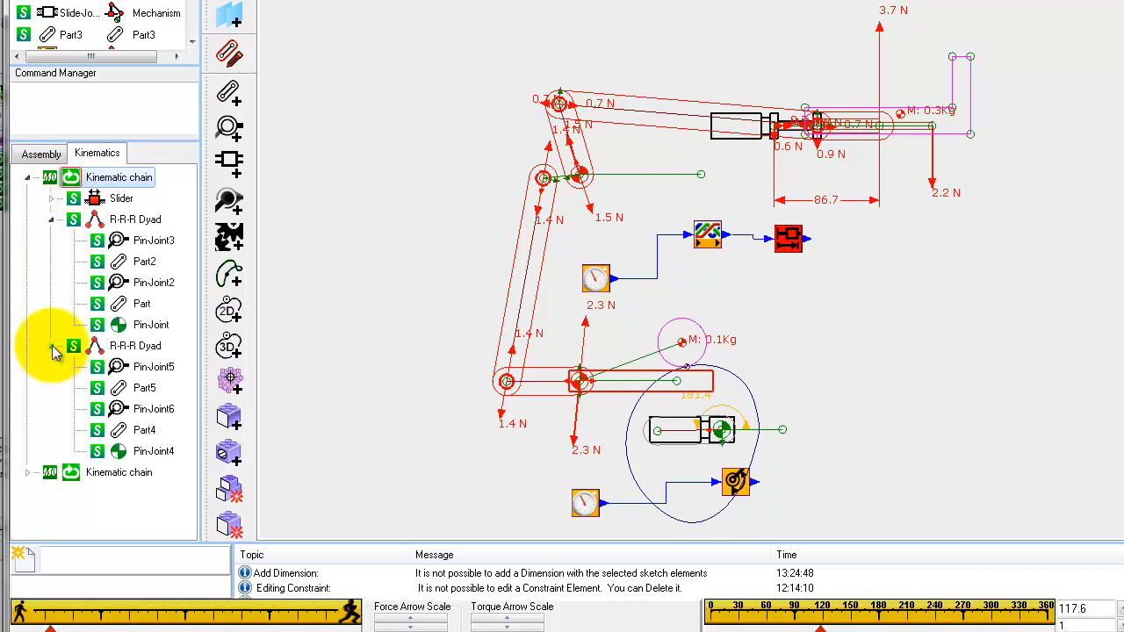
click(27, 473)
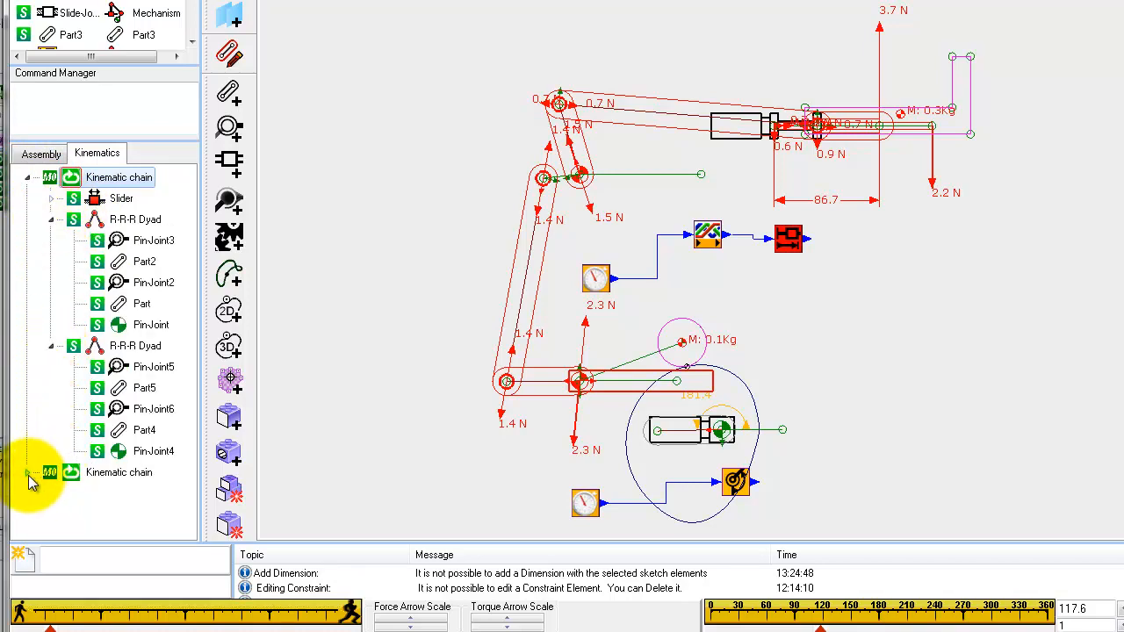
click(50, 494)
scroll(50, 494, up, 1)
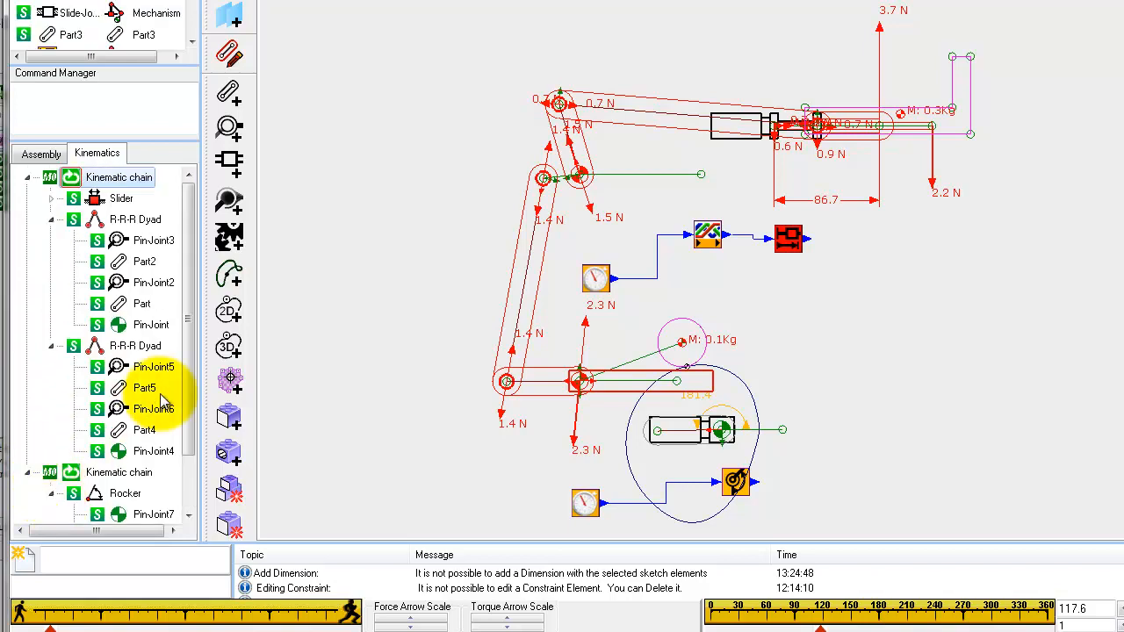
drag(130, 142, 131, 115)
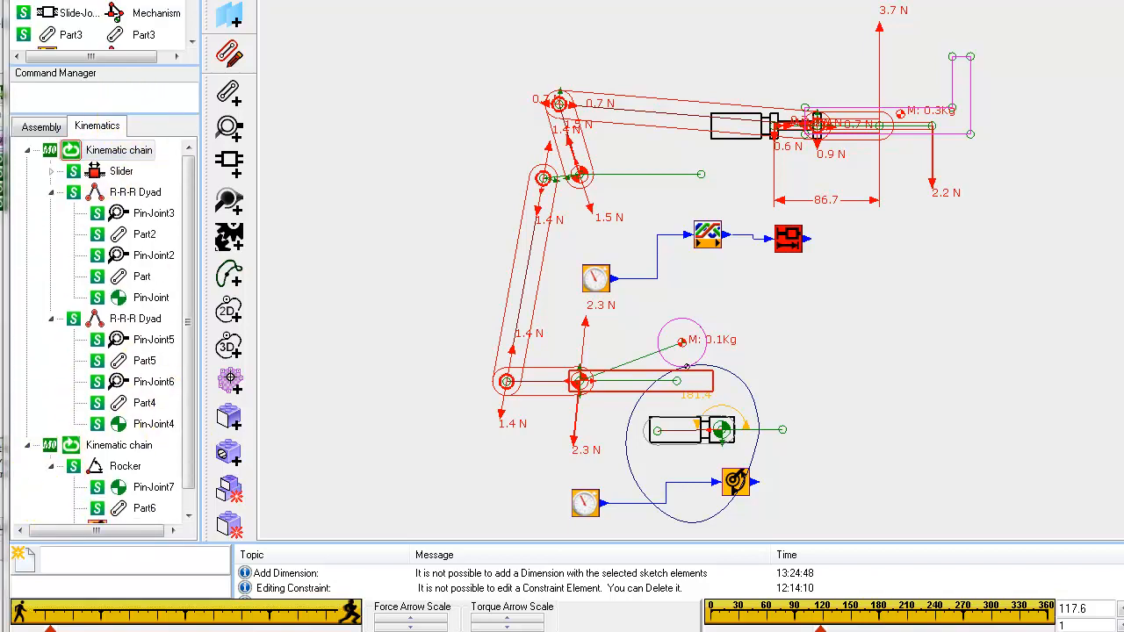
key(alt+c)
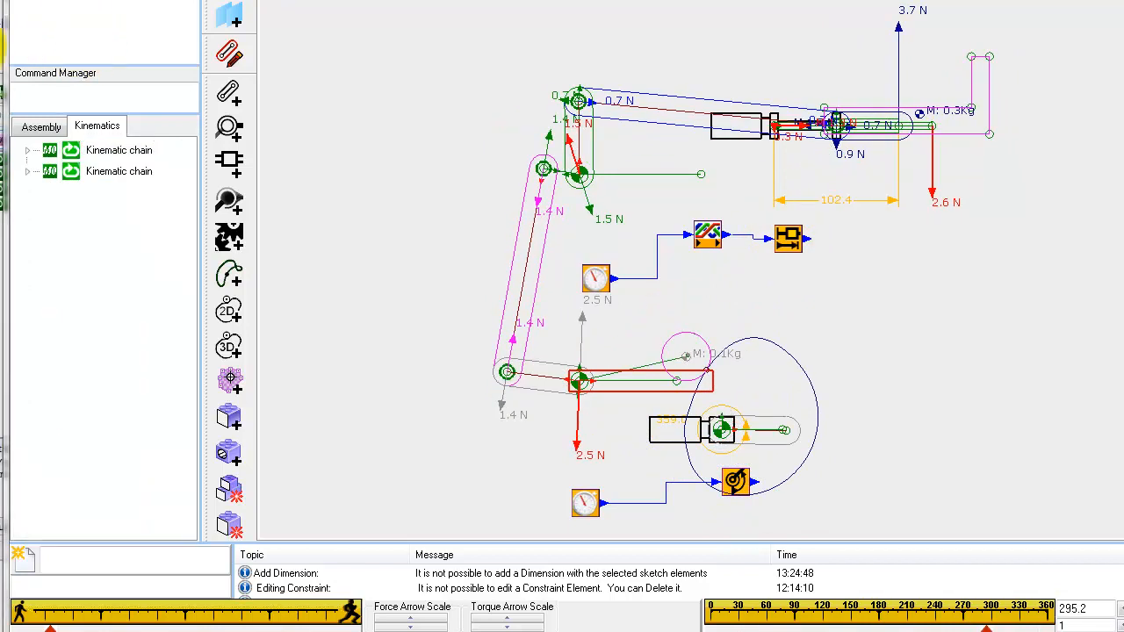
- Configure the power source of the first kinematic chain so that the 2D Cam is the motor element for Mot-Dim Slider
click(229, 128)
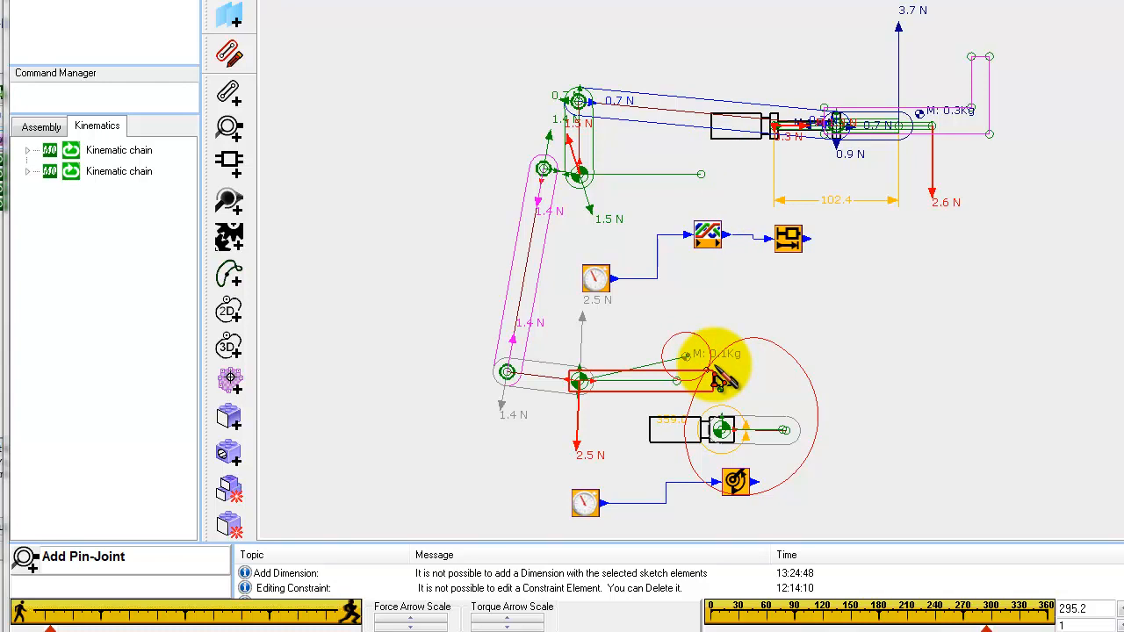
click(104, 153)
click(95, 151)
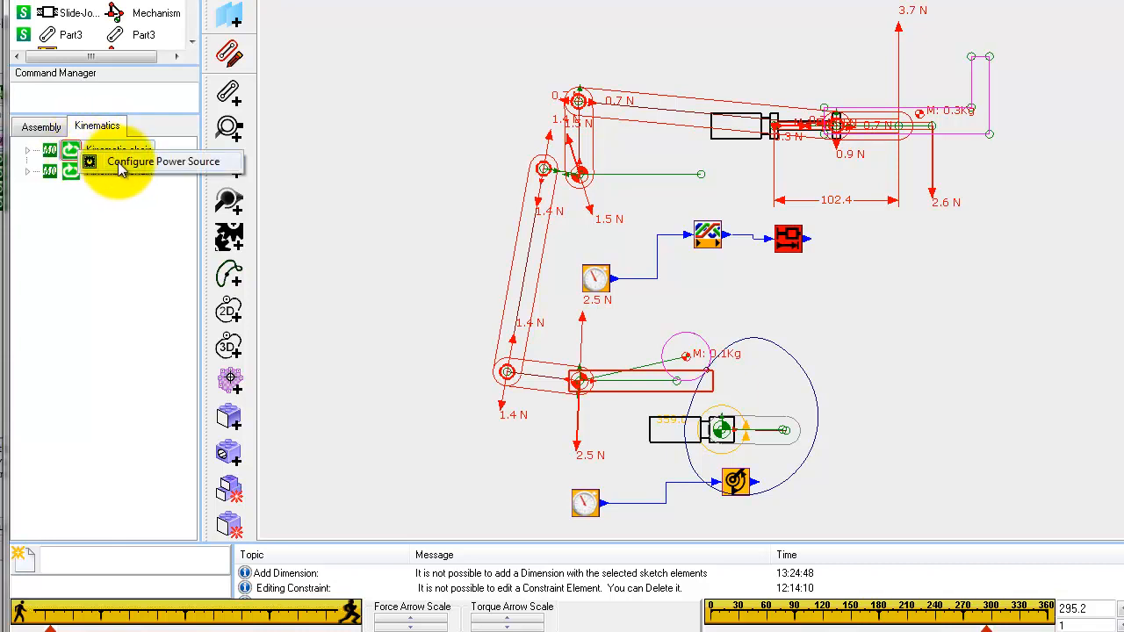
click(84, 157)
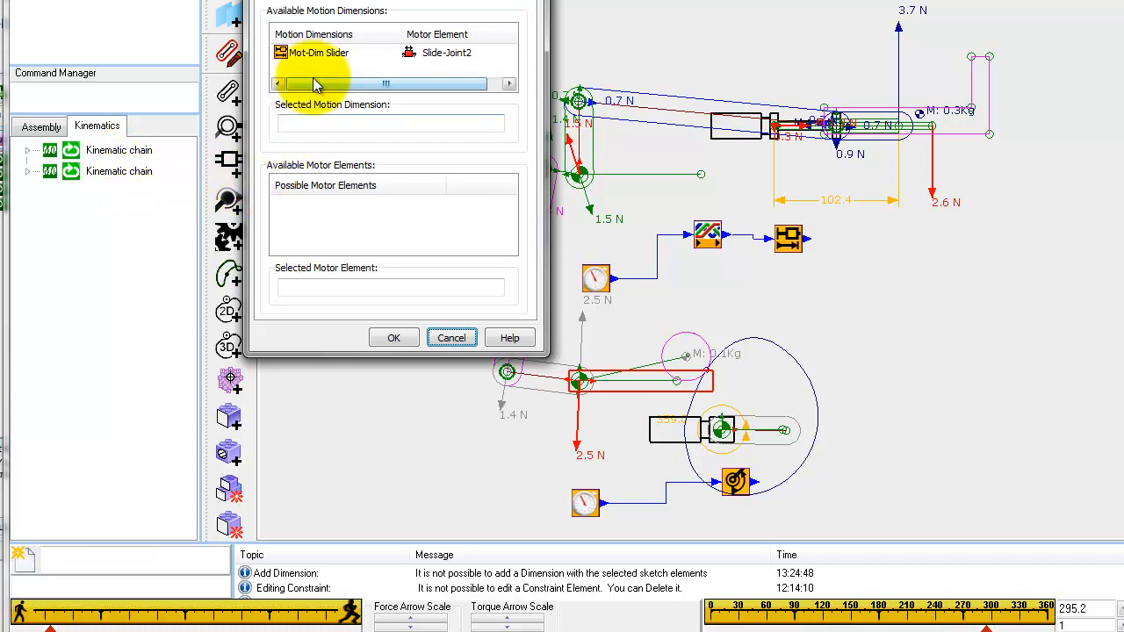
click(315, 55)
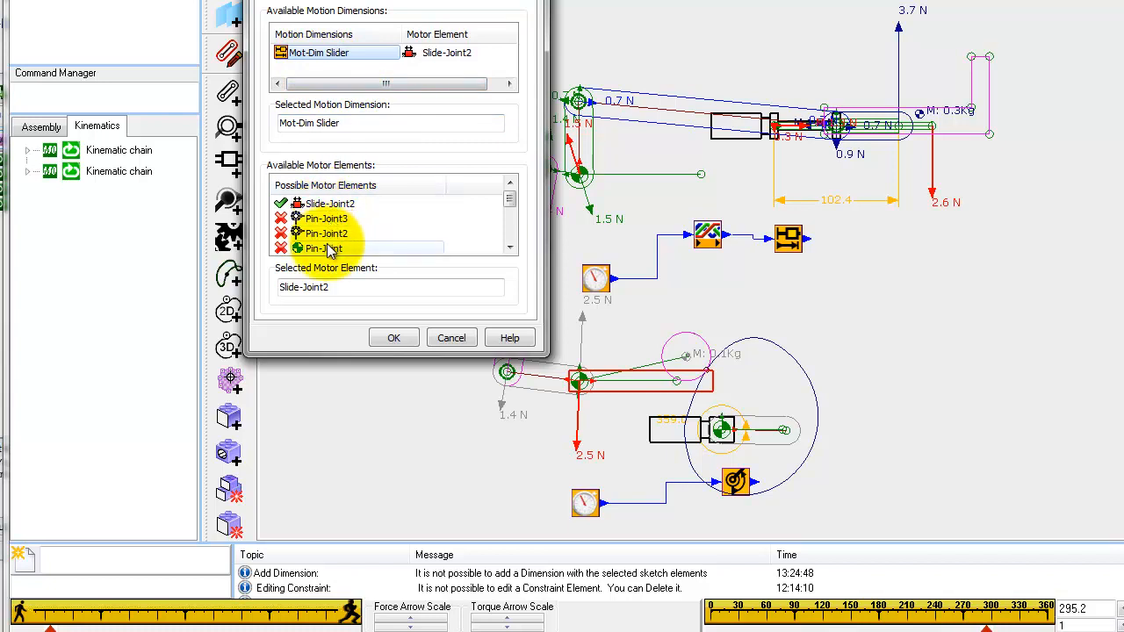
drag(511, 201, 512, 231)
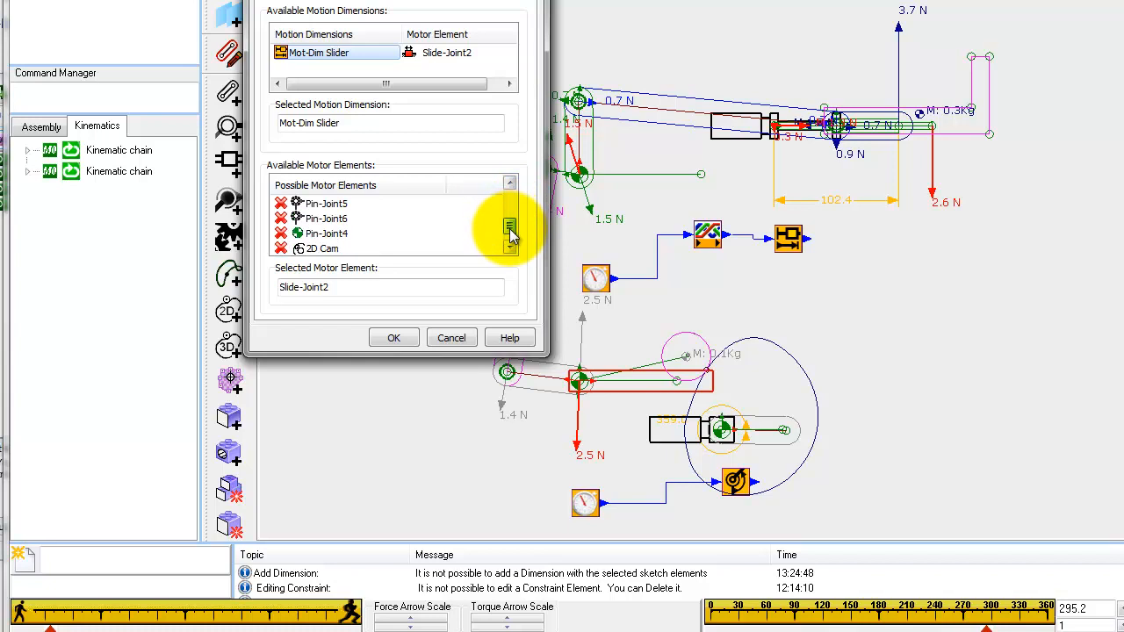
click(319, 250)
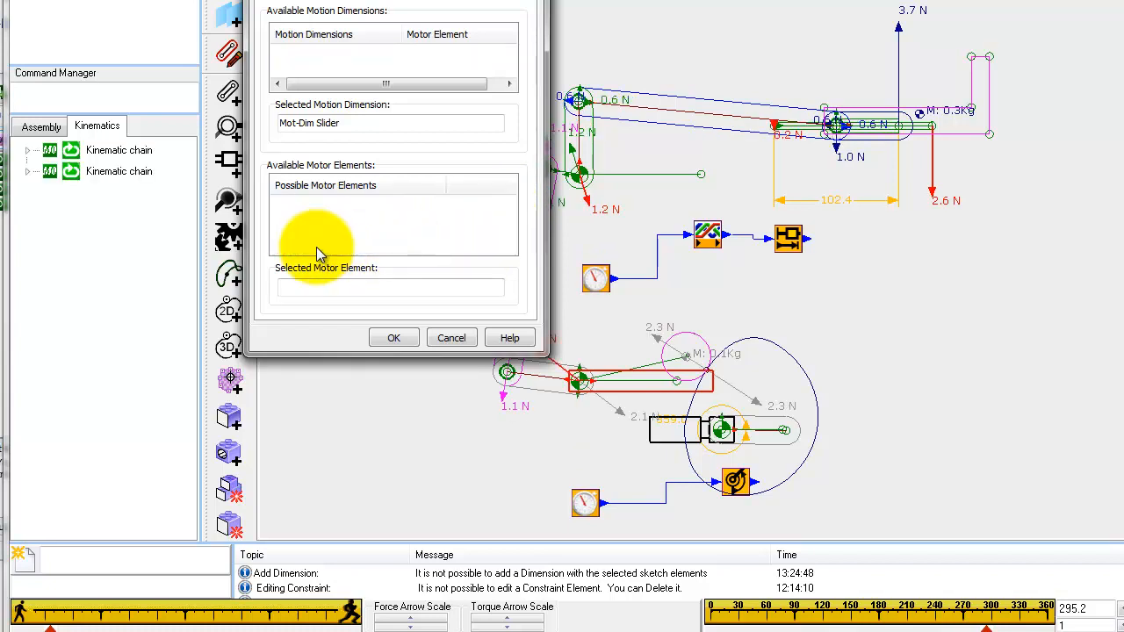
click(394, 338)
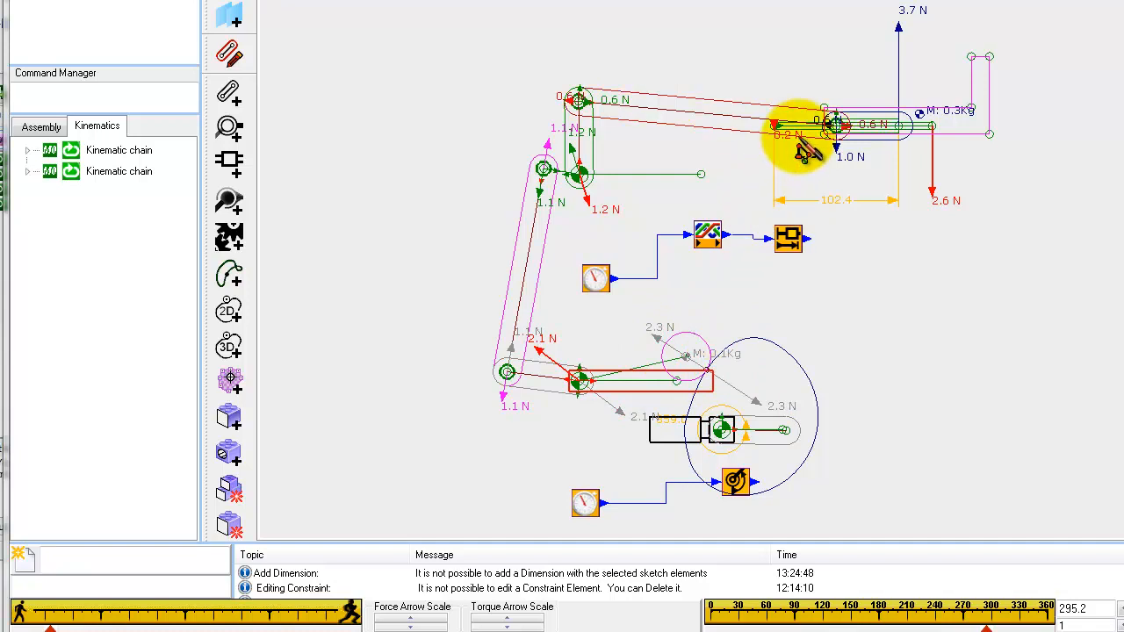
click(803, 151)
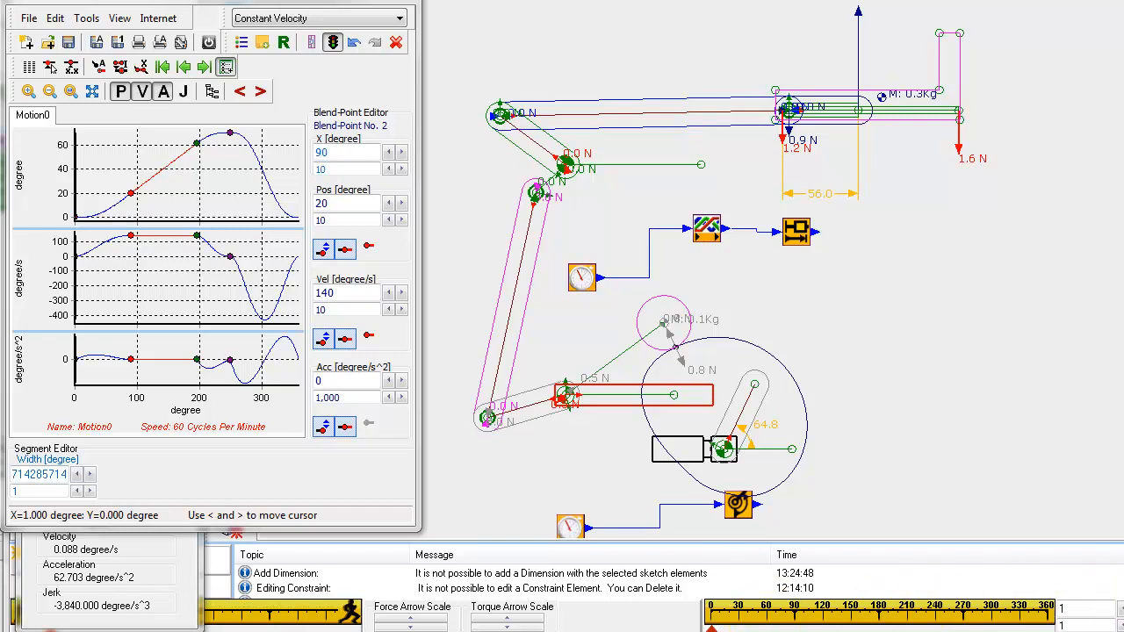
- Move the machine angle through the cycle, including 226, 275 and 335 degrees, to compare the cam forces with the motion graphs, and return to 275 degrees
click(725, 622)
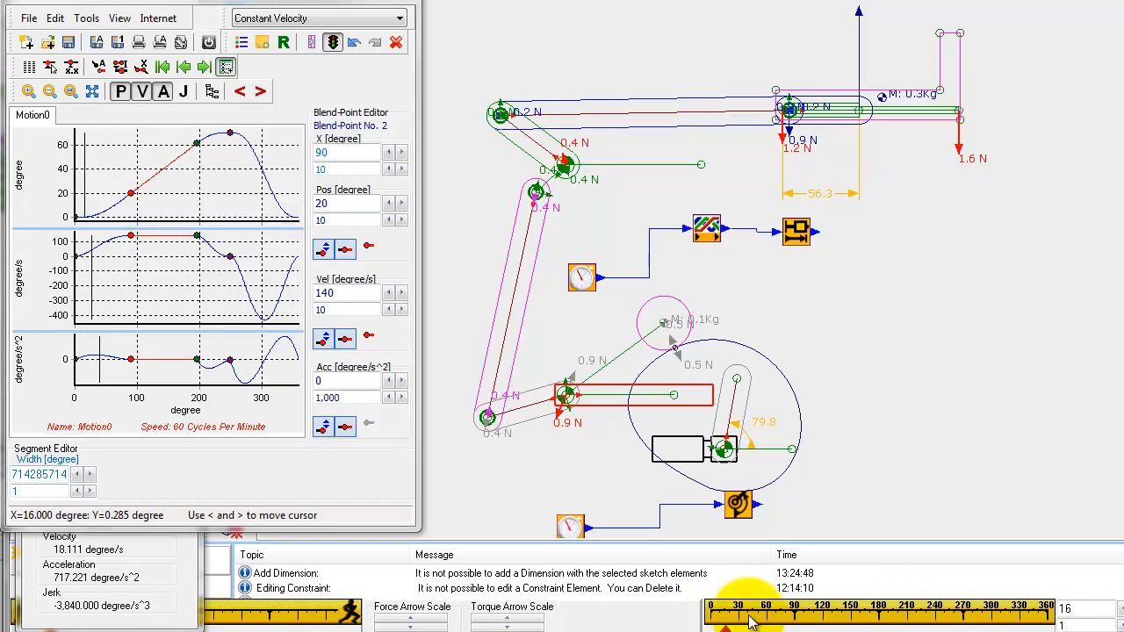
click(791, 620)
click(811, 620)
drag(810, 620, 921, 620)
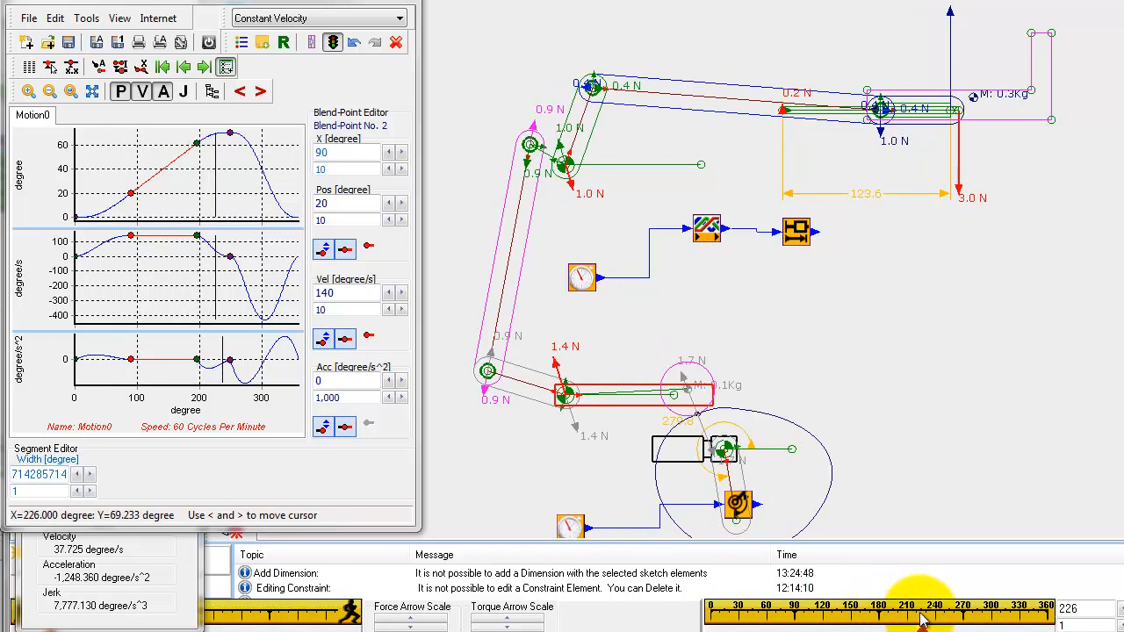
click(966, 620)
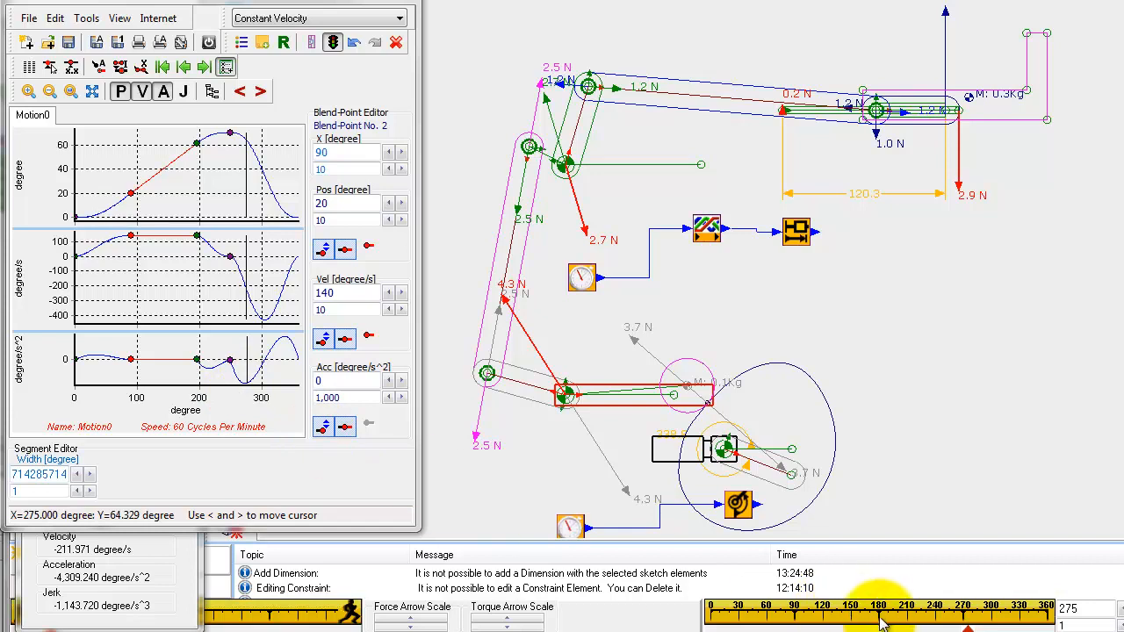
drag(902, 622, 935, 620)
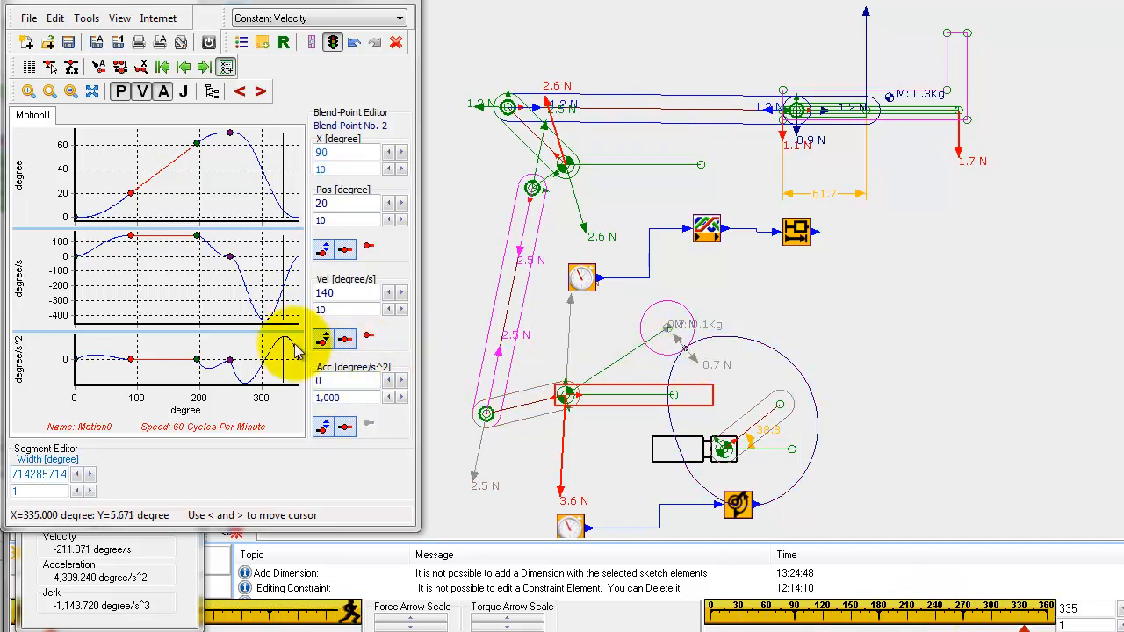
drag(882, 601, 973, 617)
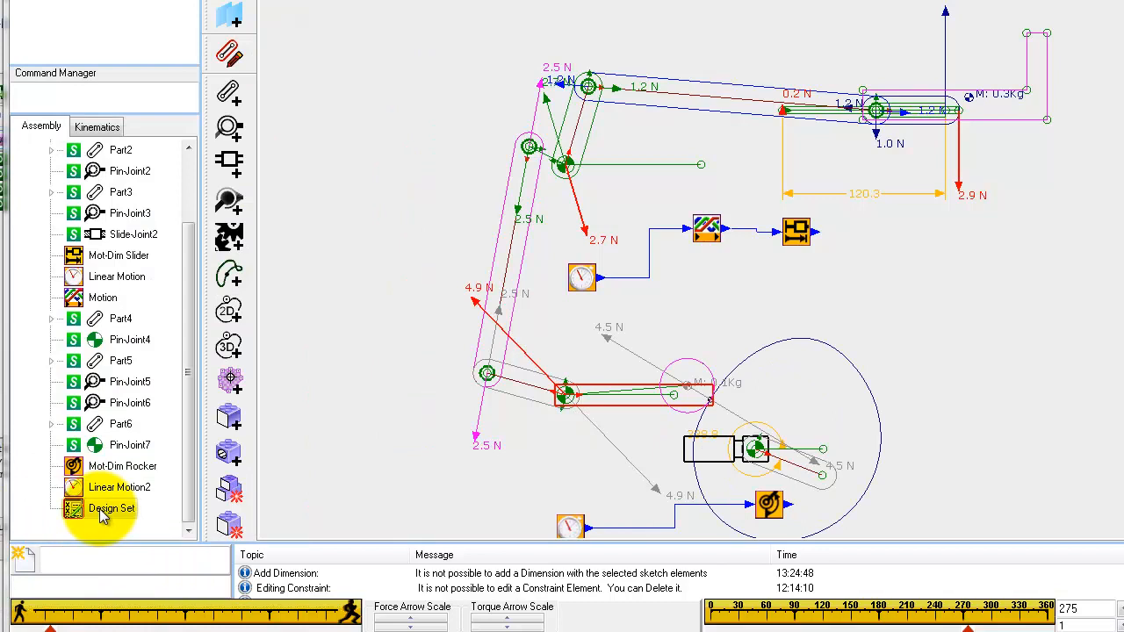
- Open the Design Set for editing and set the increments of CamShaft X and CamShaft Y to 10
double_click(101, 510)
drag(176, 231, 204, 150)
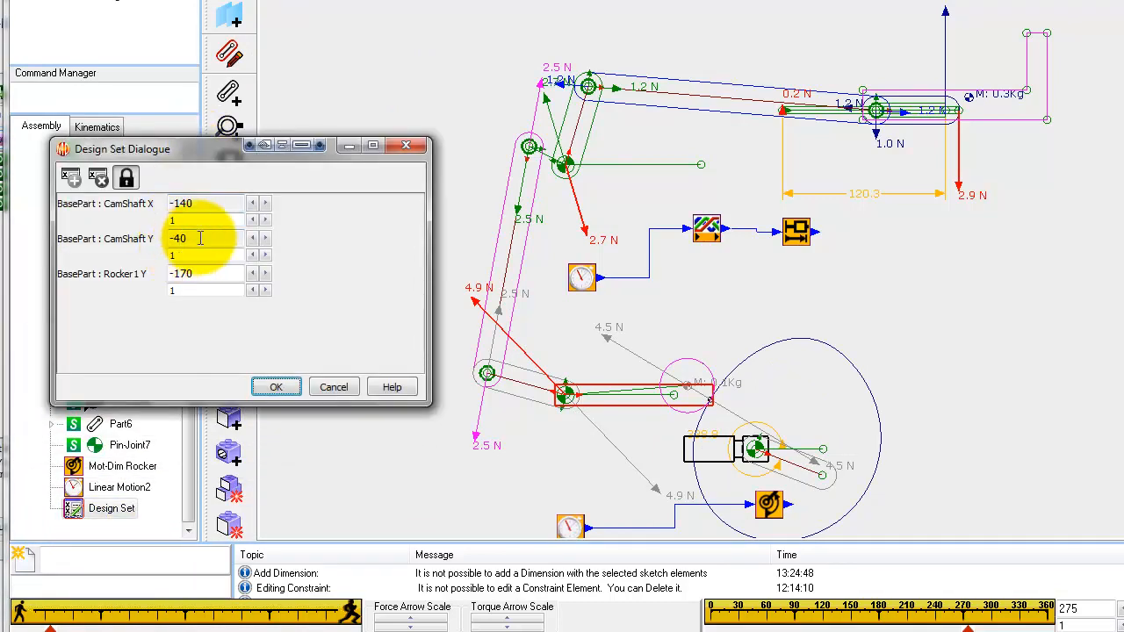
click(265, 220)
click(266, 255)
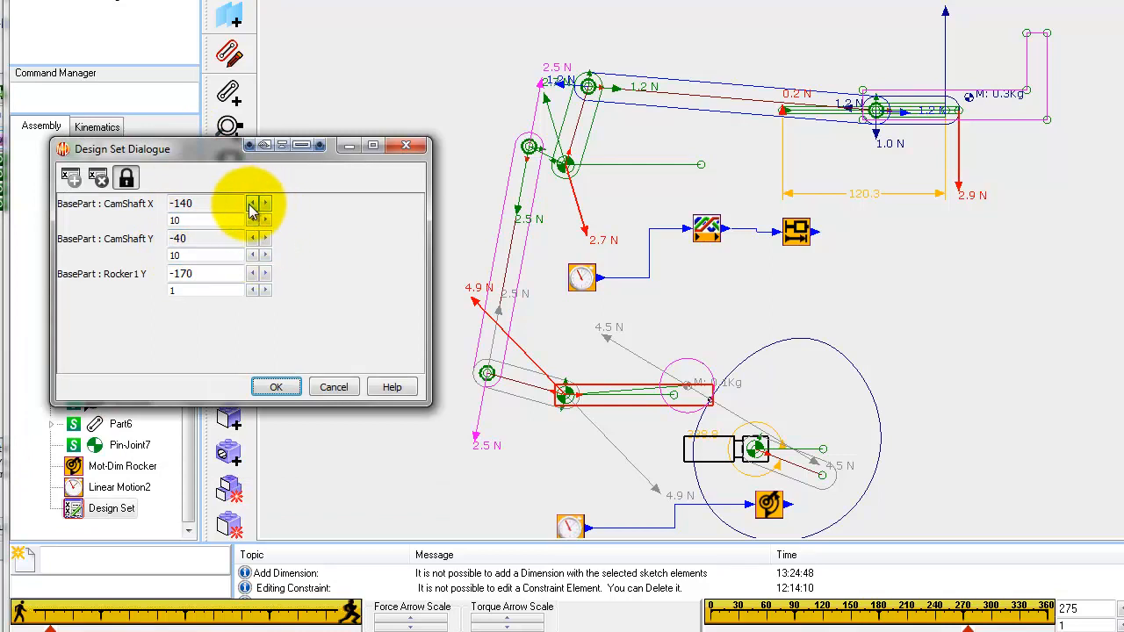
- Try CamShaft X at -150, then increase it in increments of 10 up to -90 to compare the cam forces
click(252, 204)
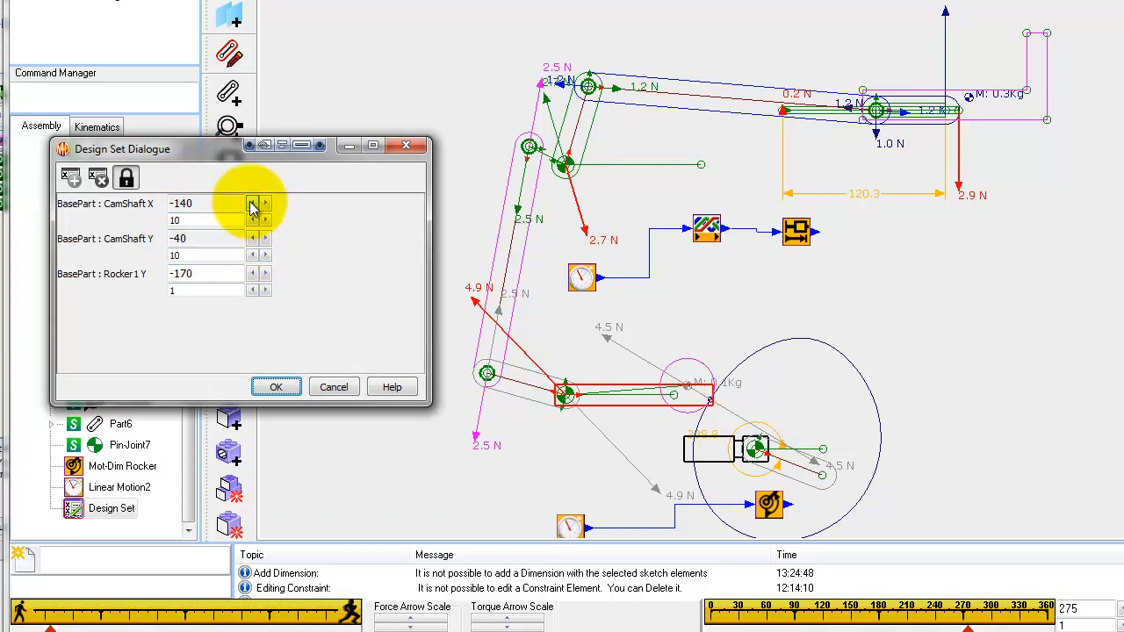
click(252, 204)
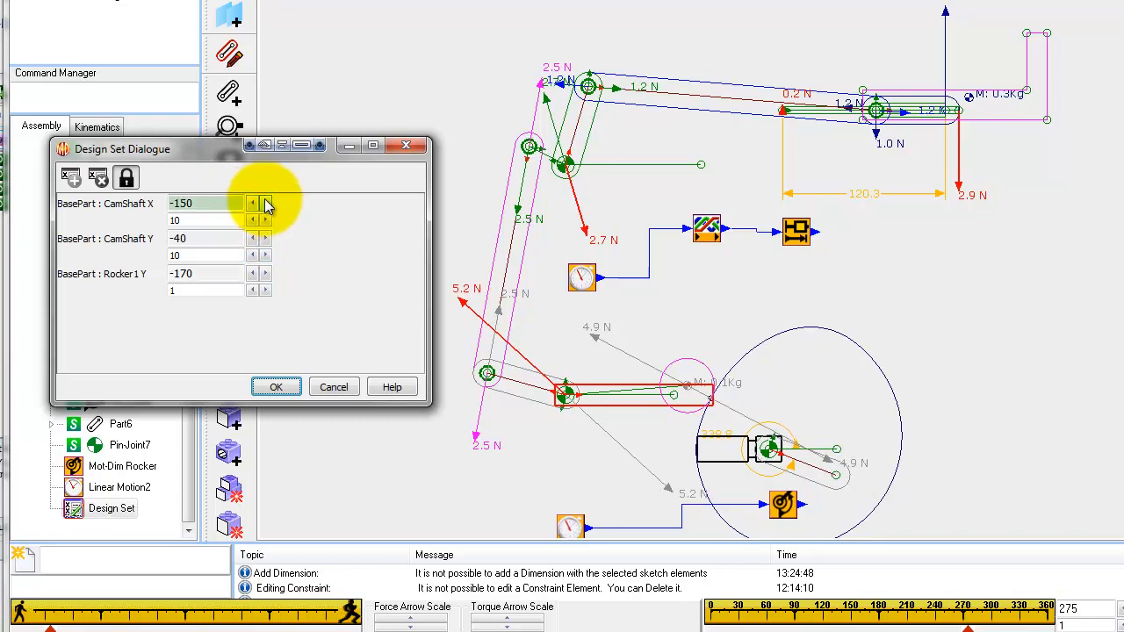
click(265, 205)
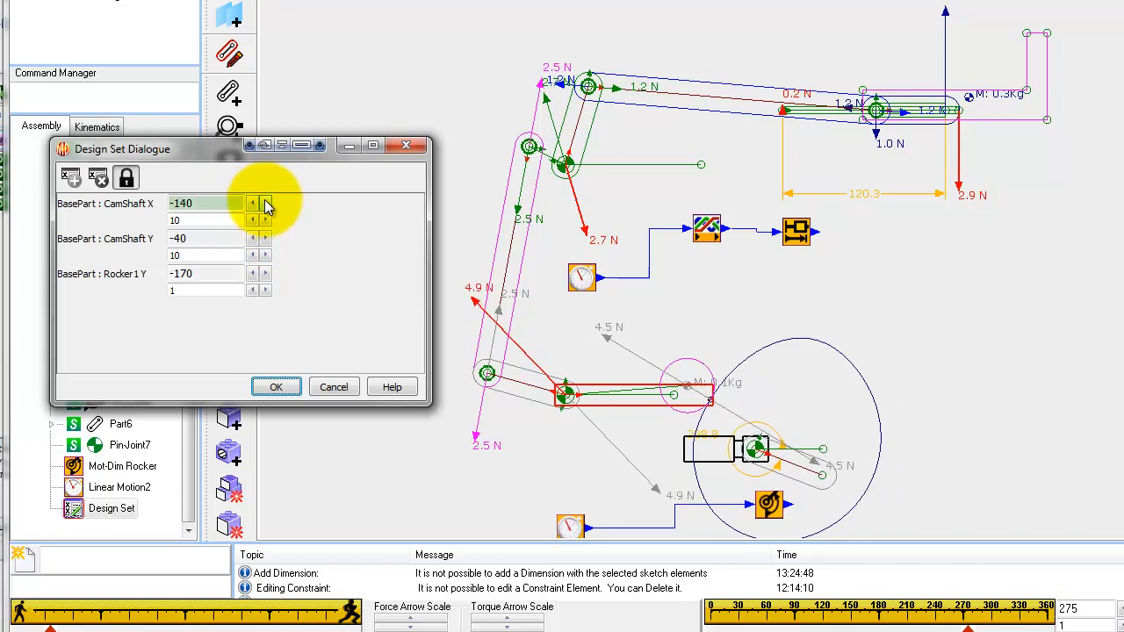
click(265, 205)
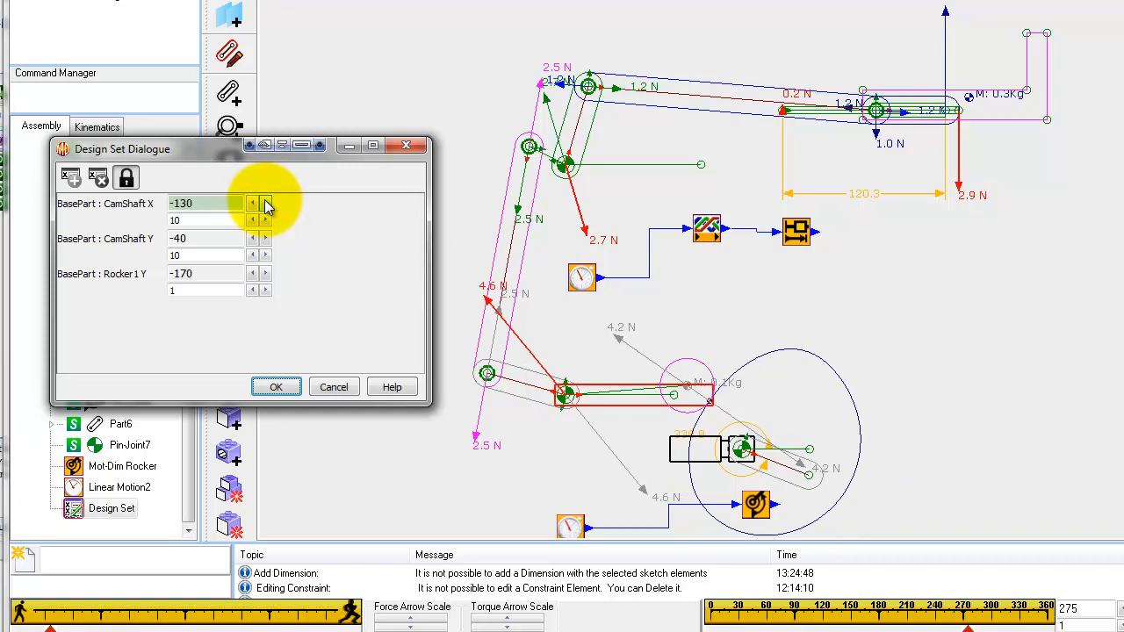
click(265, 205)
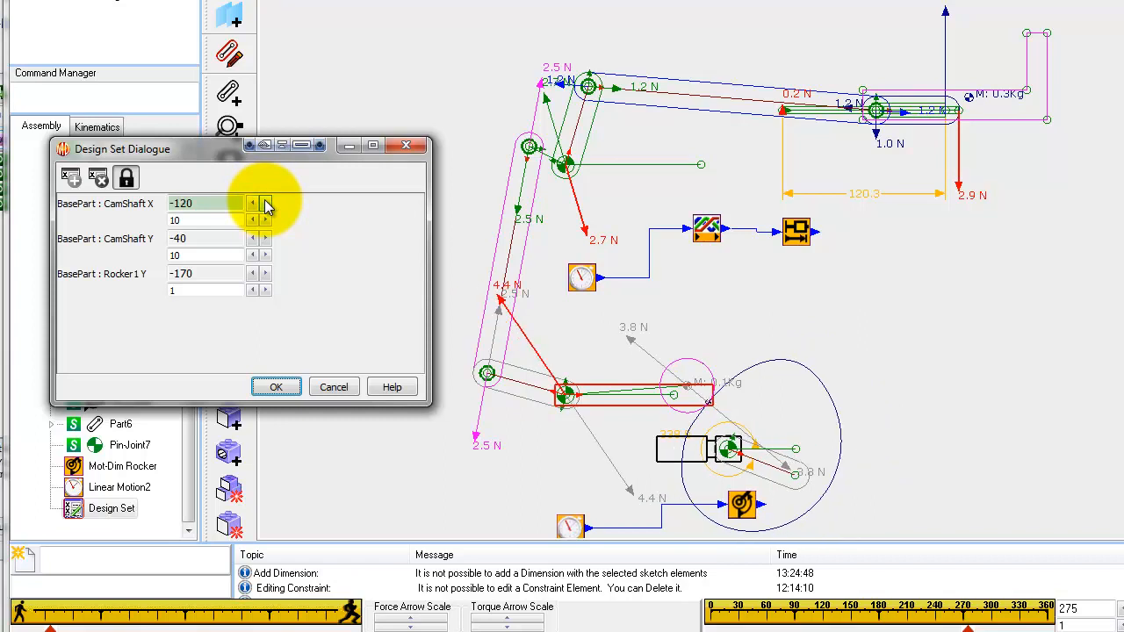
click(265, 205)
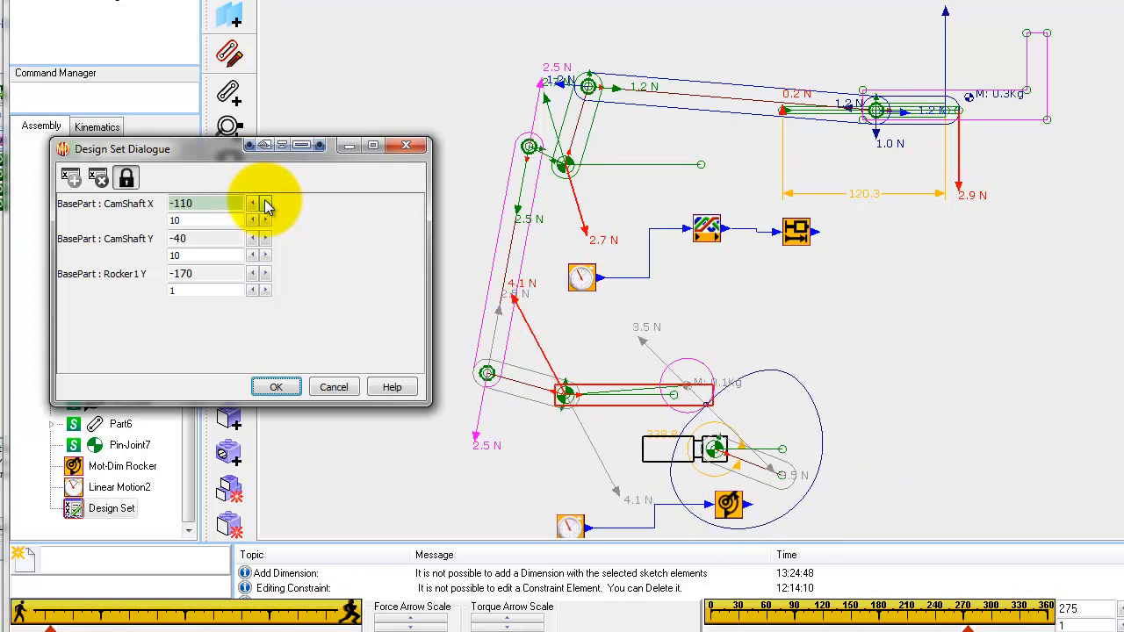
click(266, 205)
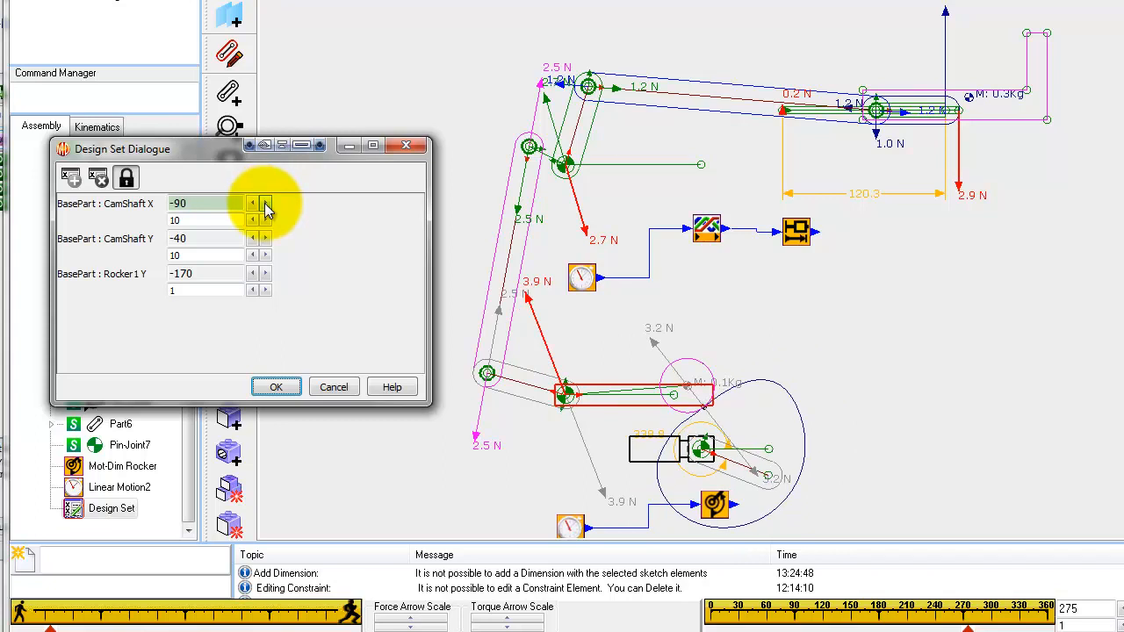
click(266, 205)
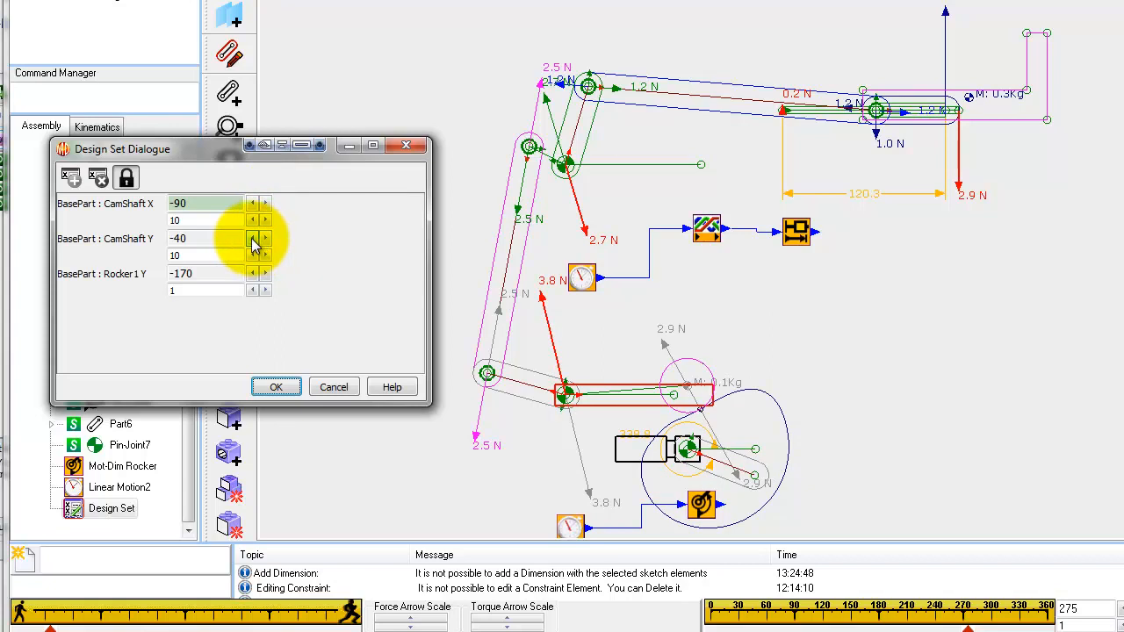
- Lower the camshaft by setting CamShaft Y to -60, and set CamShaft X to -80
click(252, 239)
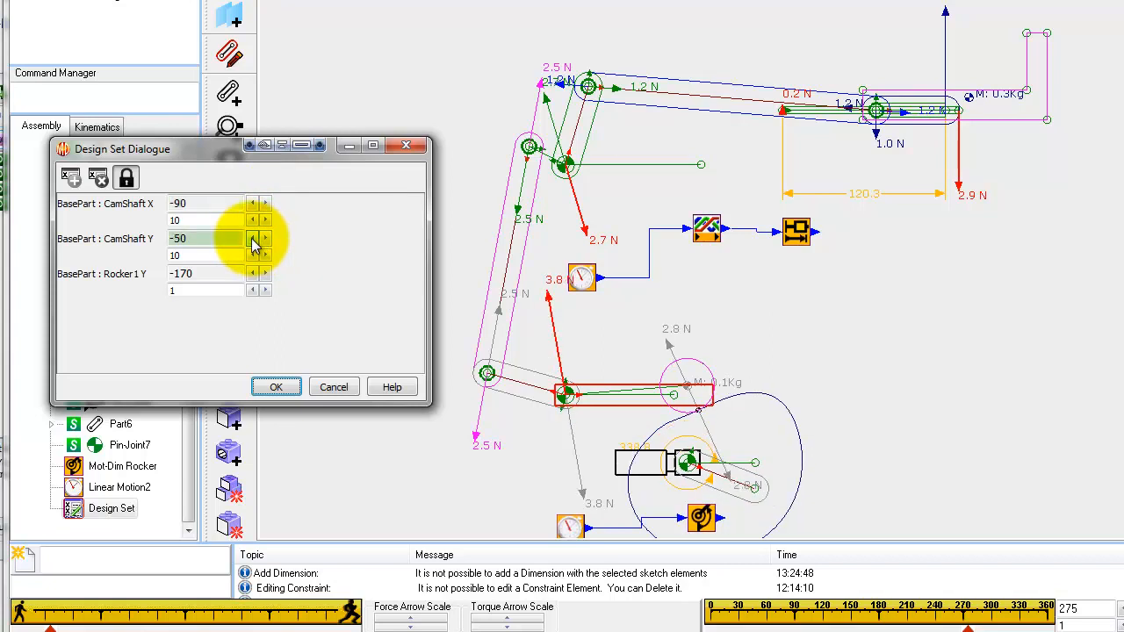
click(252, 238)
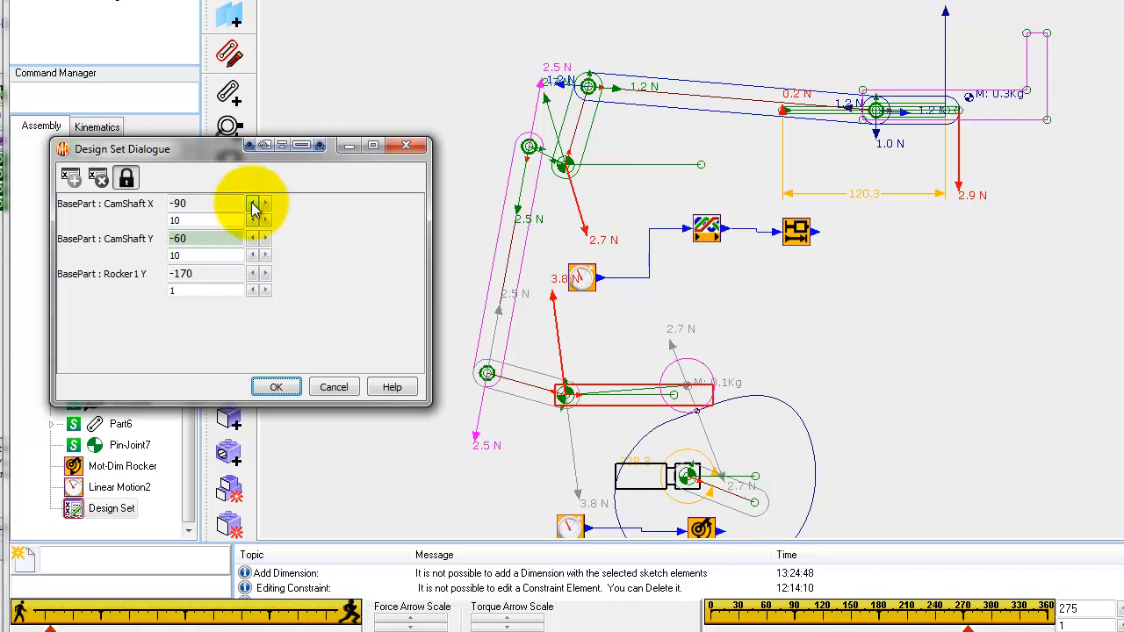
click(252, 203)
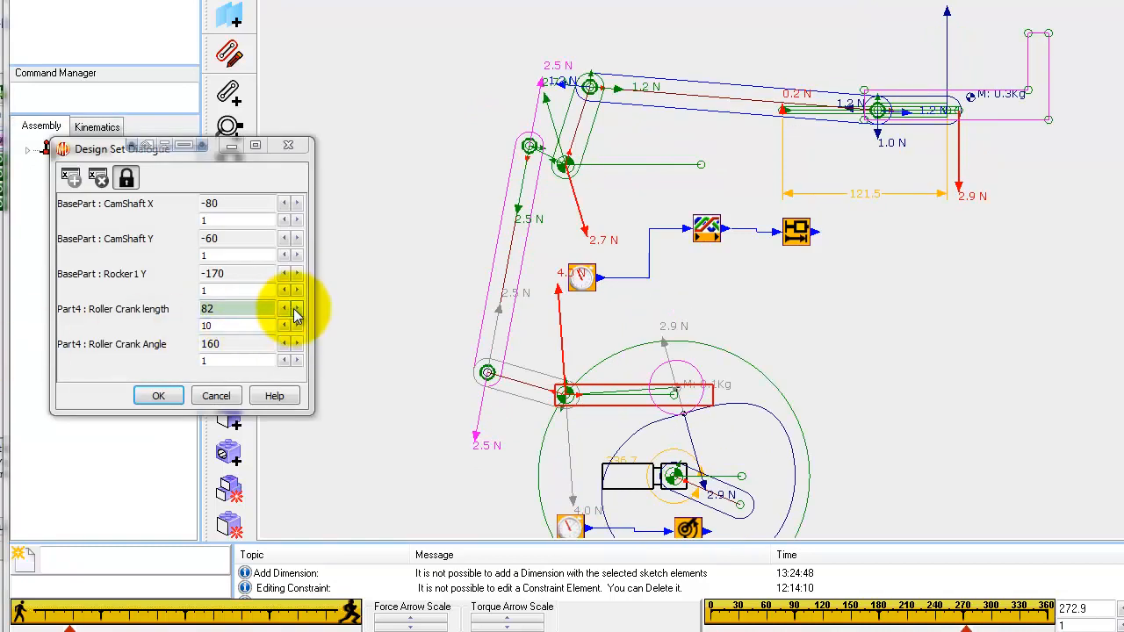
- Increase Part4's Roller Crank length to 102 and accept the design set values
click(297, 310)
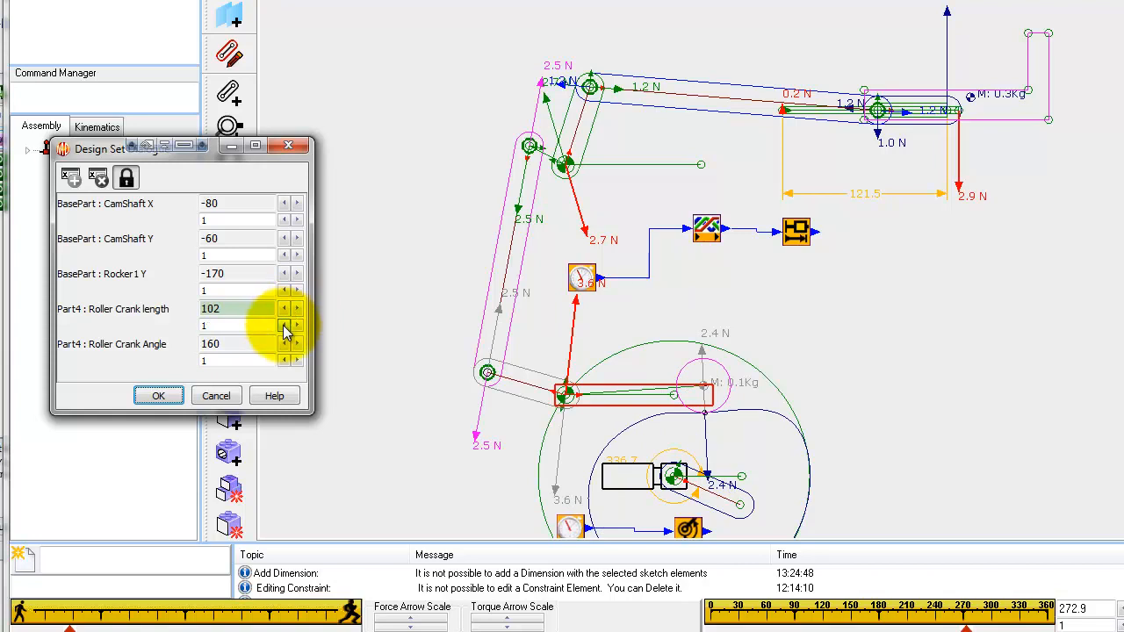
click(158, 396)
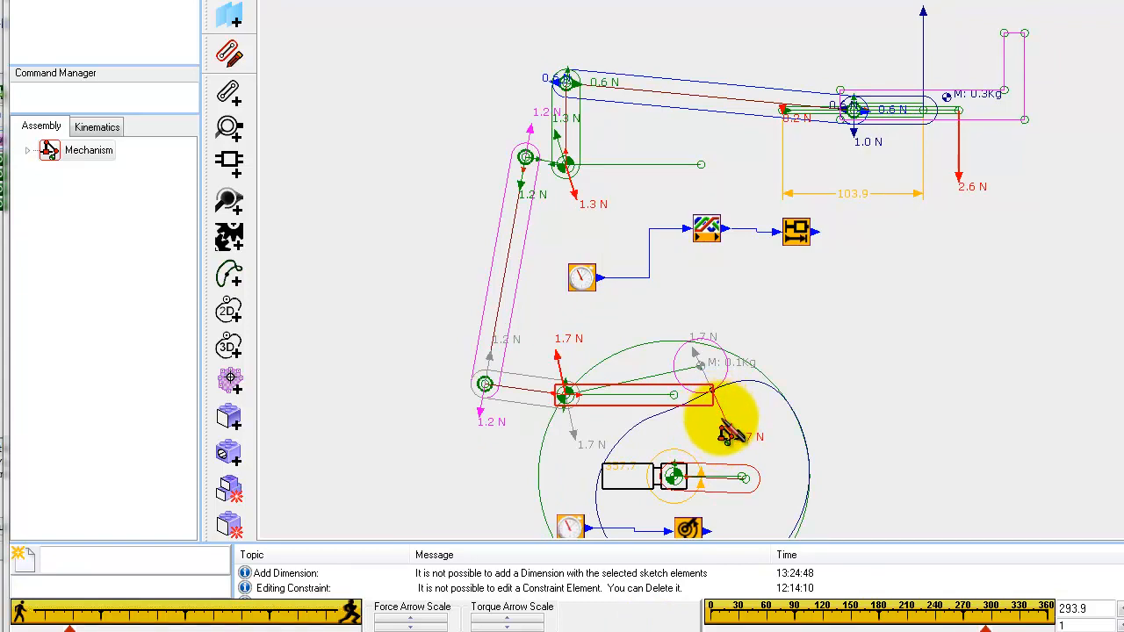
- Move the machine angle through the cycle to examine the cam contact forces with the revised geometry
click(891, 620)
mouse_move(890, 618)
mouse_down()
mouse_move(836, 615)
mouse_move(889, 603)
mouse_up()
mouse_move(893, 604)
mouse_down()
mouse_move(796, 621)
mouse_move(658, 615)
mouse_move(920, 596)
mouse_move(936, 582)
mouse_up()
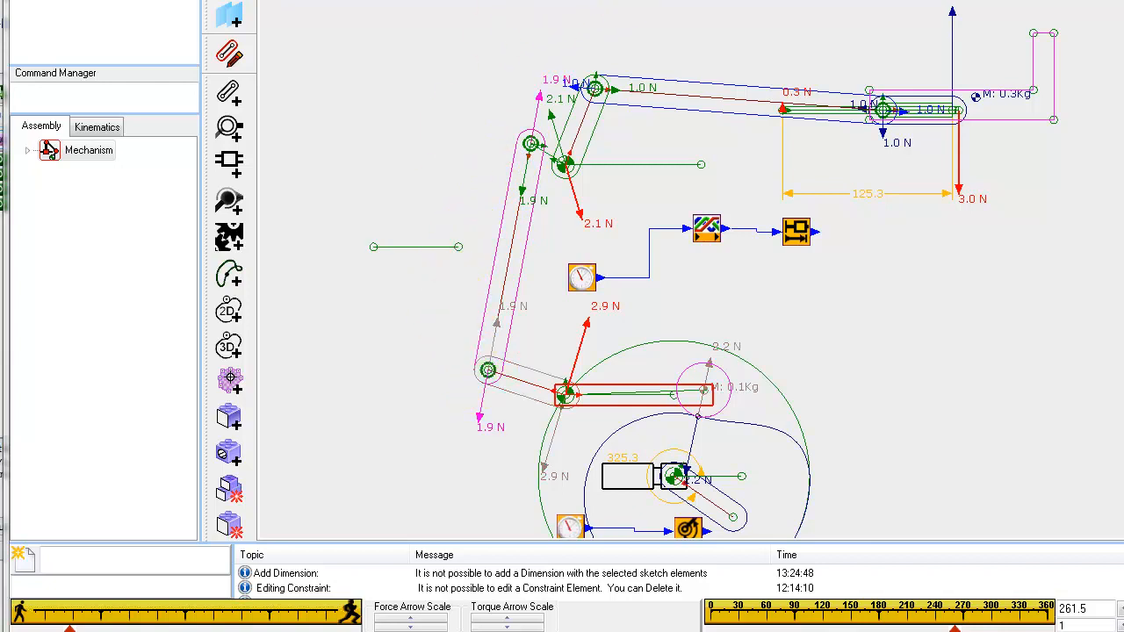
- Add a Spring / Linear Motor FB between the free end of the separate horizontal line and the pin joint connecting Part4 and Part5
click(518, 2)
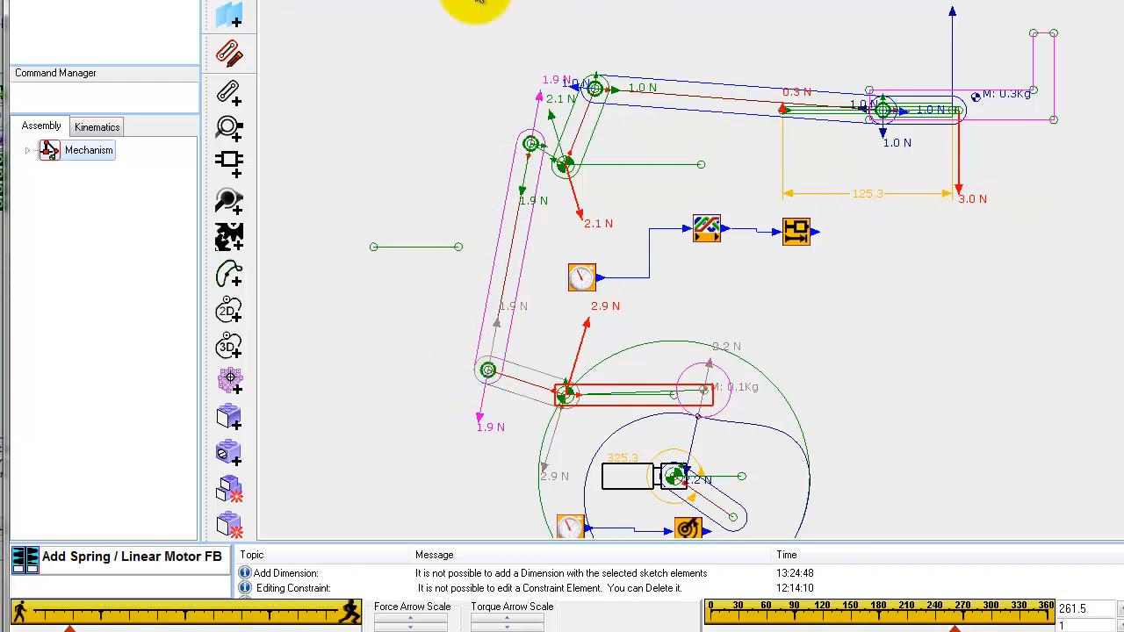
click(458, 247)
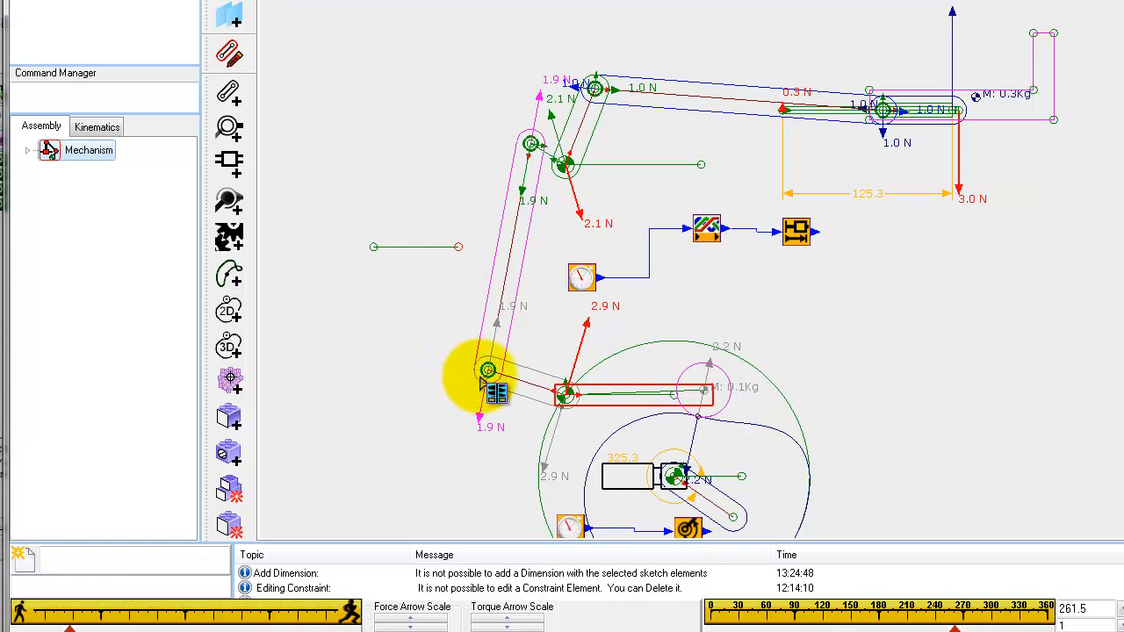
click(487, 370)
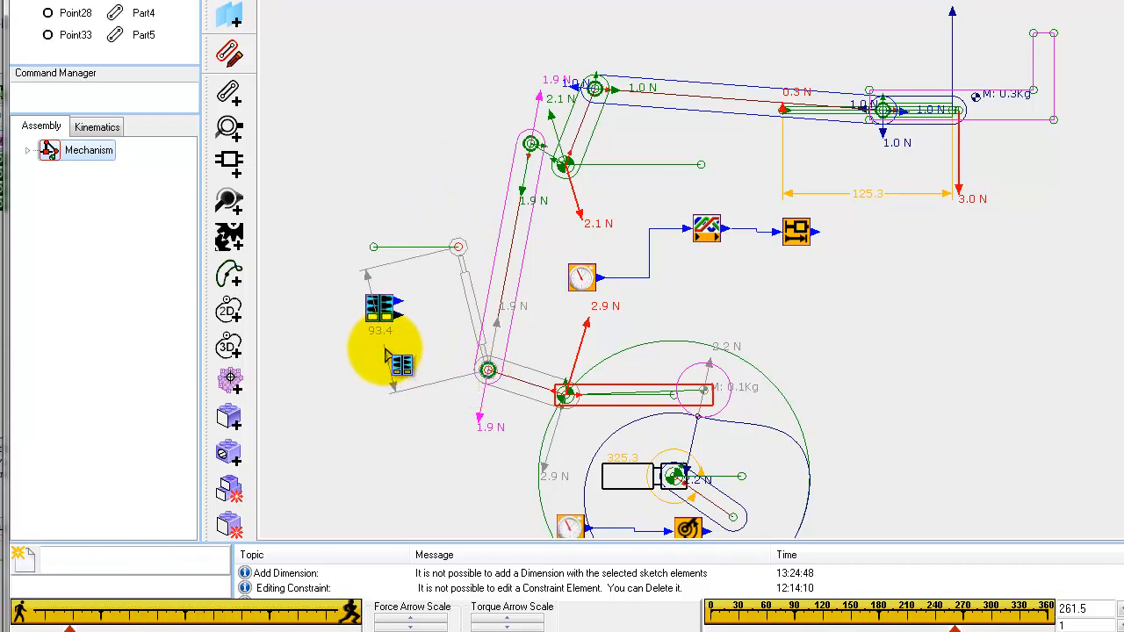
click(394, 362)
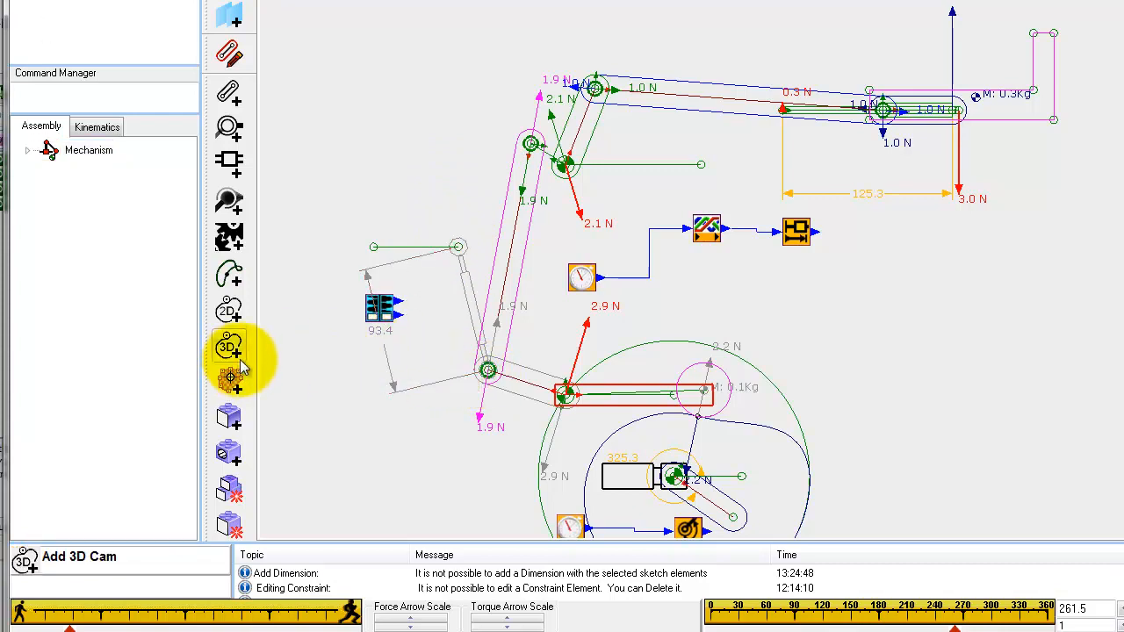
- Move the machine angle to 251.5 degrees and give the new spring a free length of 80 mm and spring rate of 0.1 N/mm
mouse_move(773, 621)
mouse_down()
mouse_move(878, 609)
mouse_move(751, 621)
mouse_move(765, 619)
mouse_up()
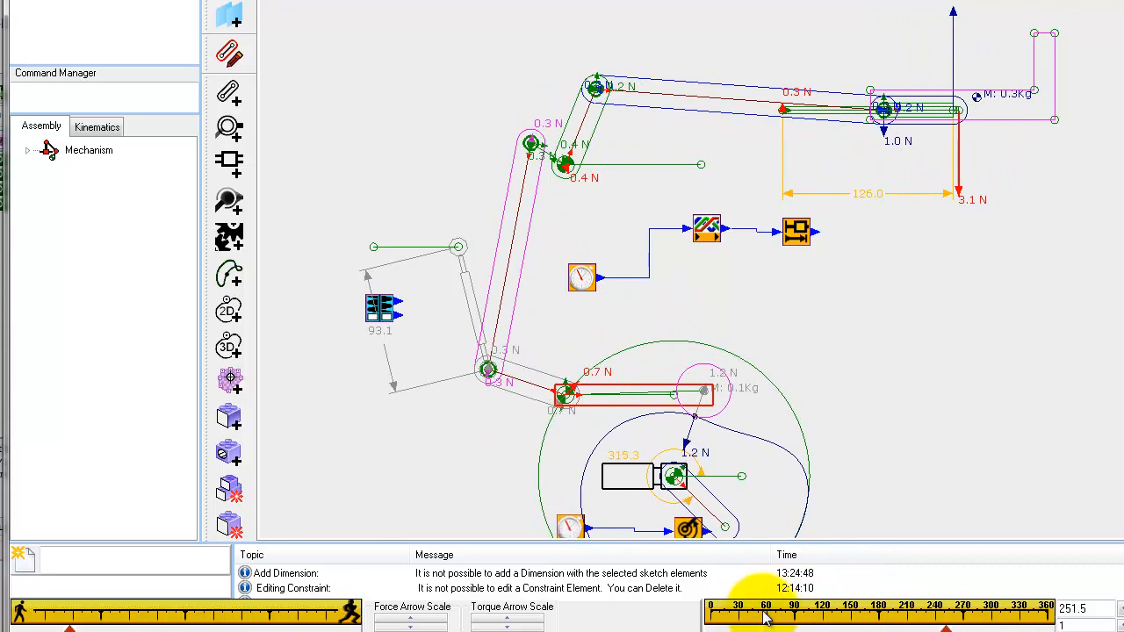
double_click(378, 309)
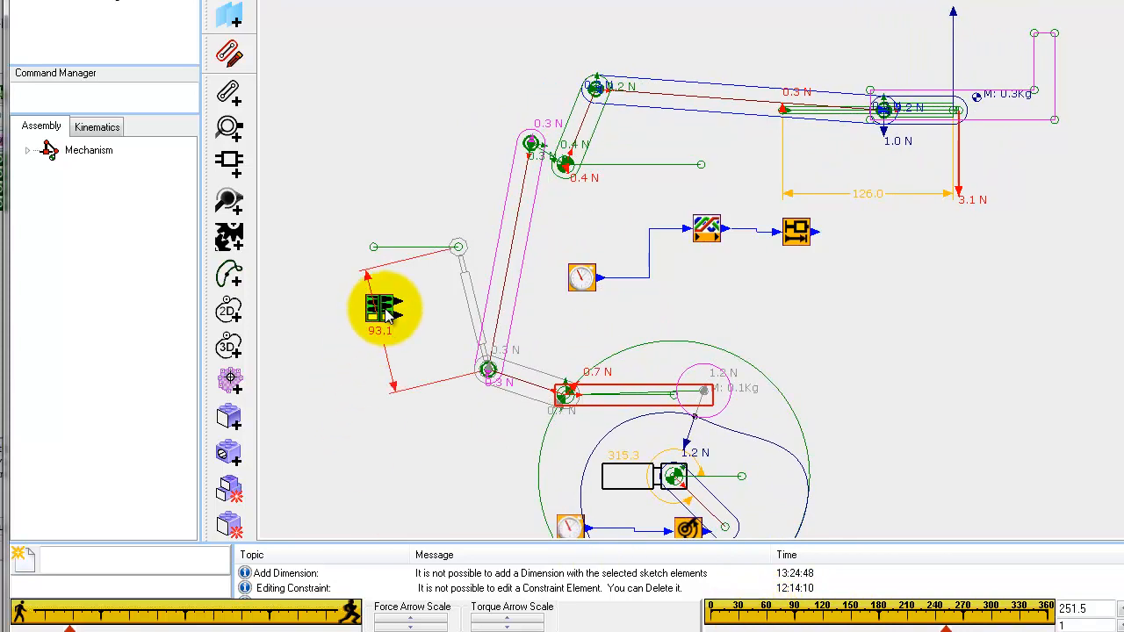
drag(221, 147, 205, 148)
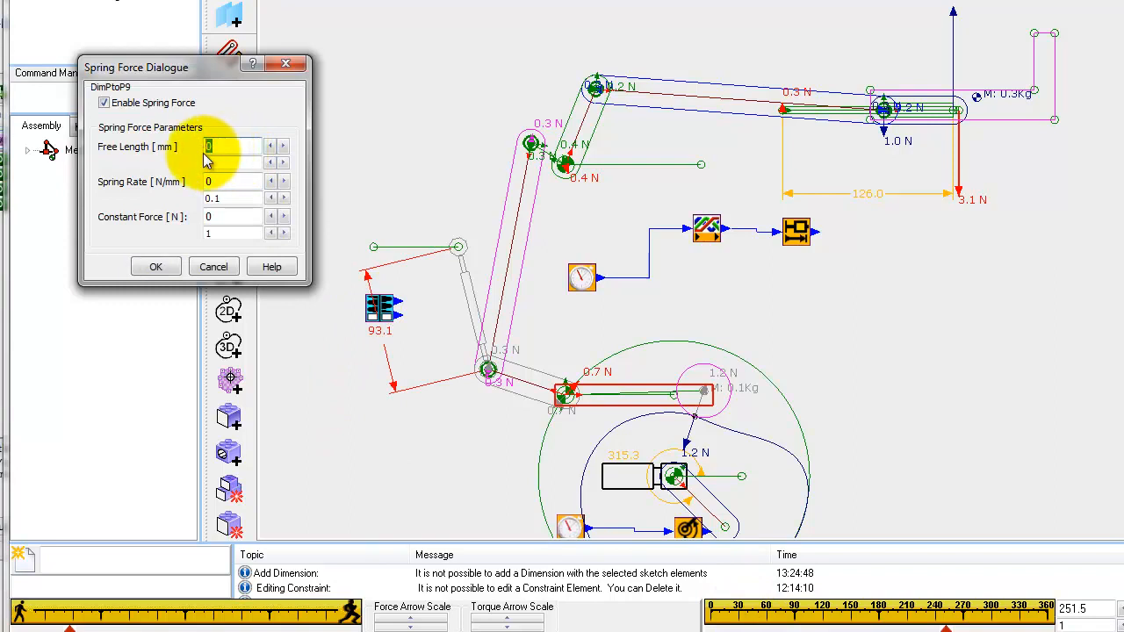
text(80)
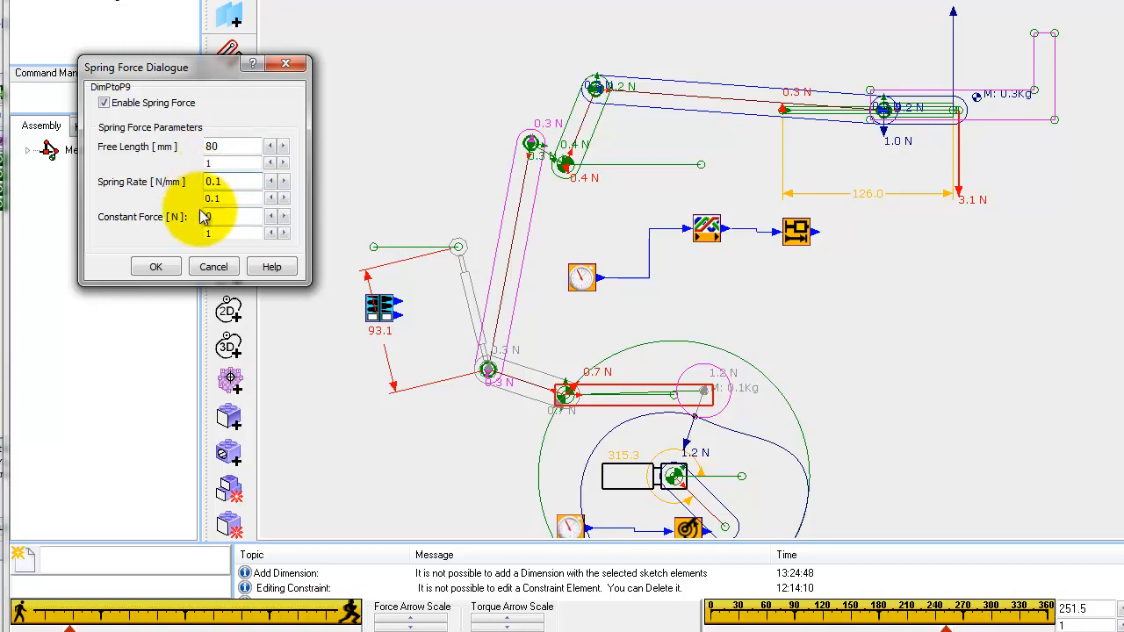
click(156, 267)
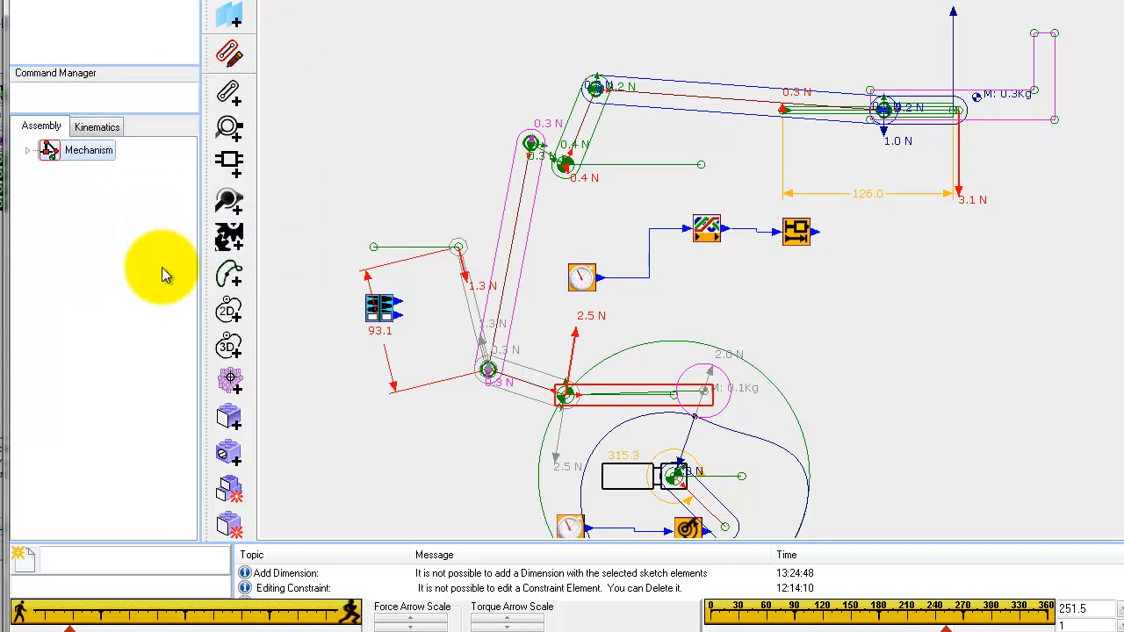
- Move the machine angle through the cycle to 333.5 degrees to examine how the spring affects the cam contact force
mouse_move(760, 621)
mouse_down()
mouse_move(832, 620)
mouse_move(800, 631)
mouse_move(529, 631)
mouse_move(826, 622)
mouse_up()
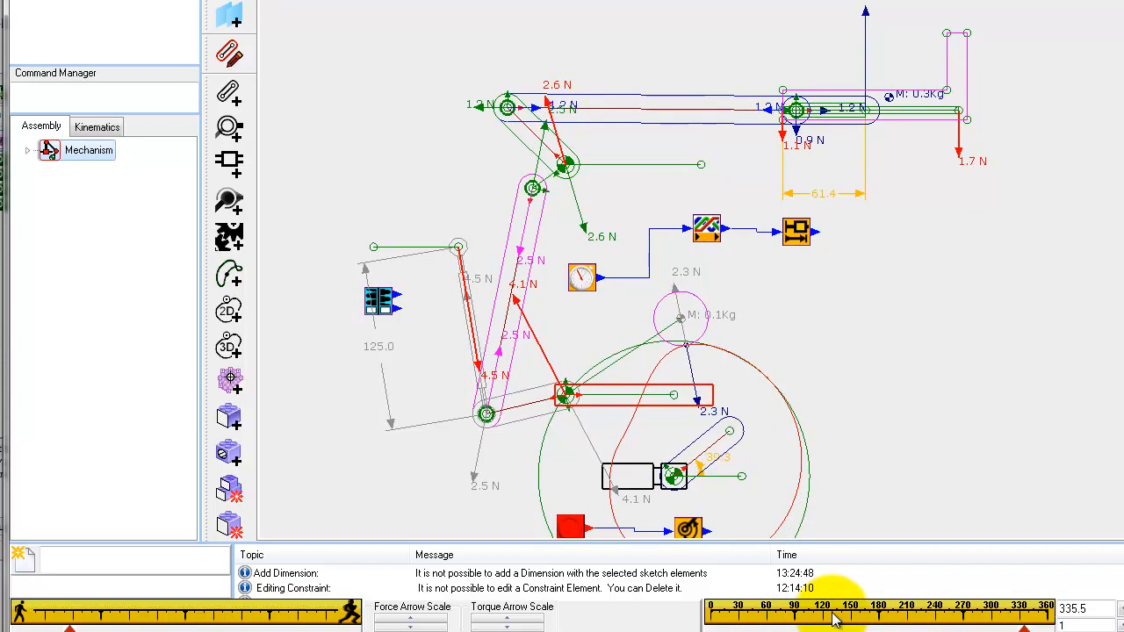
drag(832, 619, 830, 619)
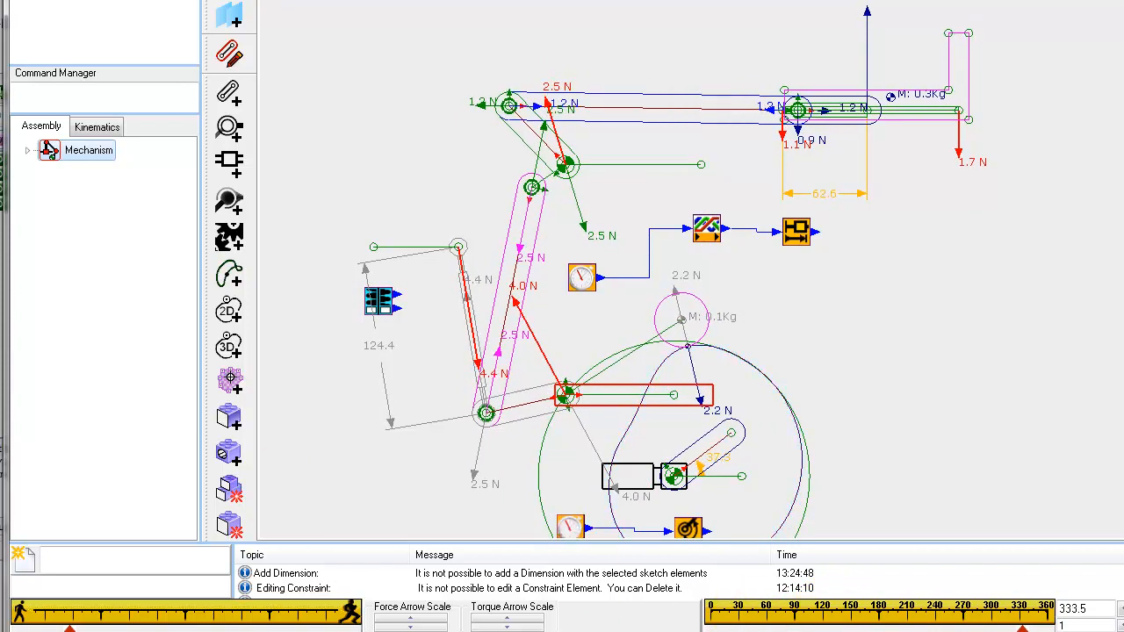